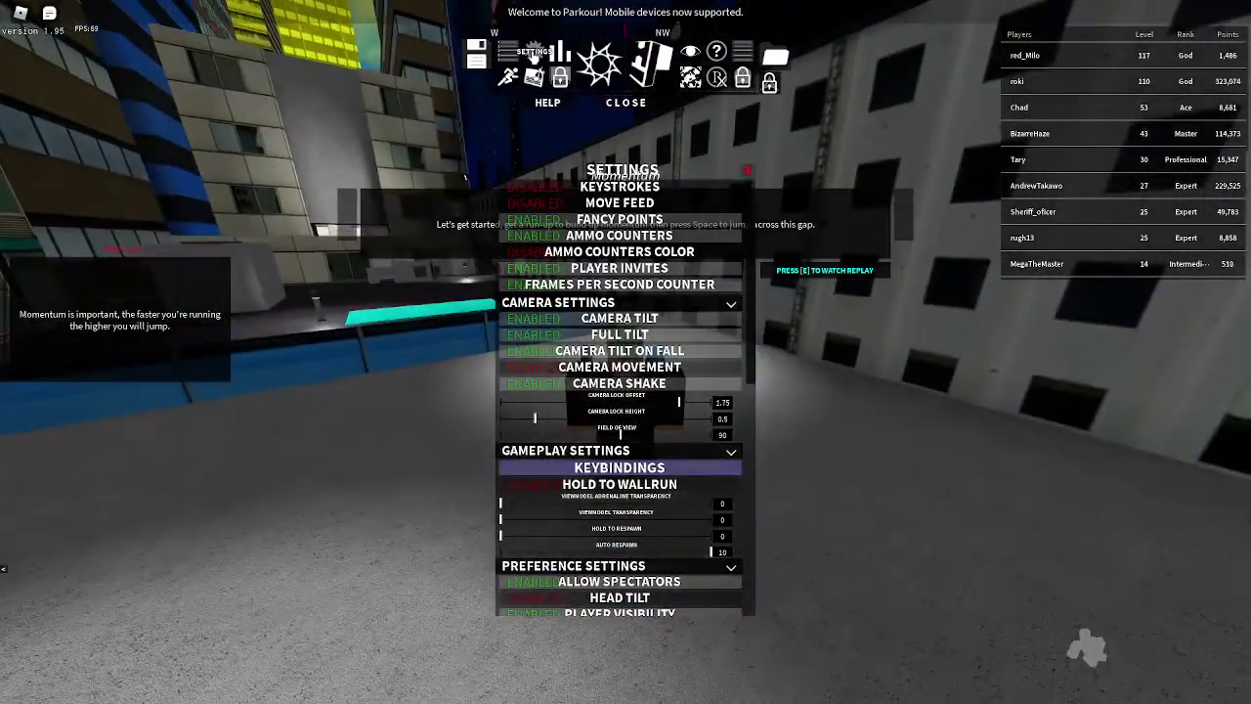
Close settings and run across the Momentum gap into the Vault stage
click(532, 54)
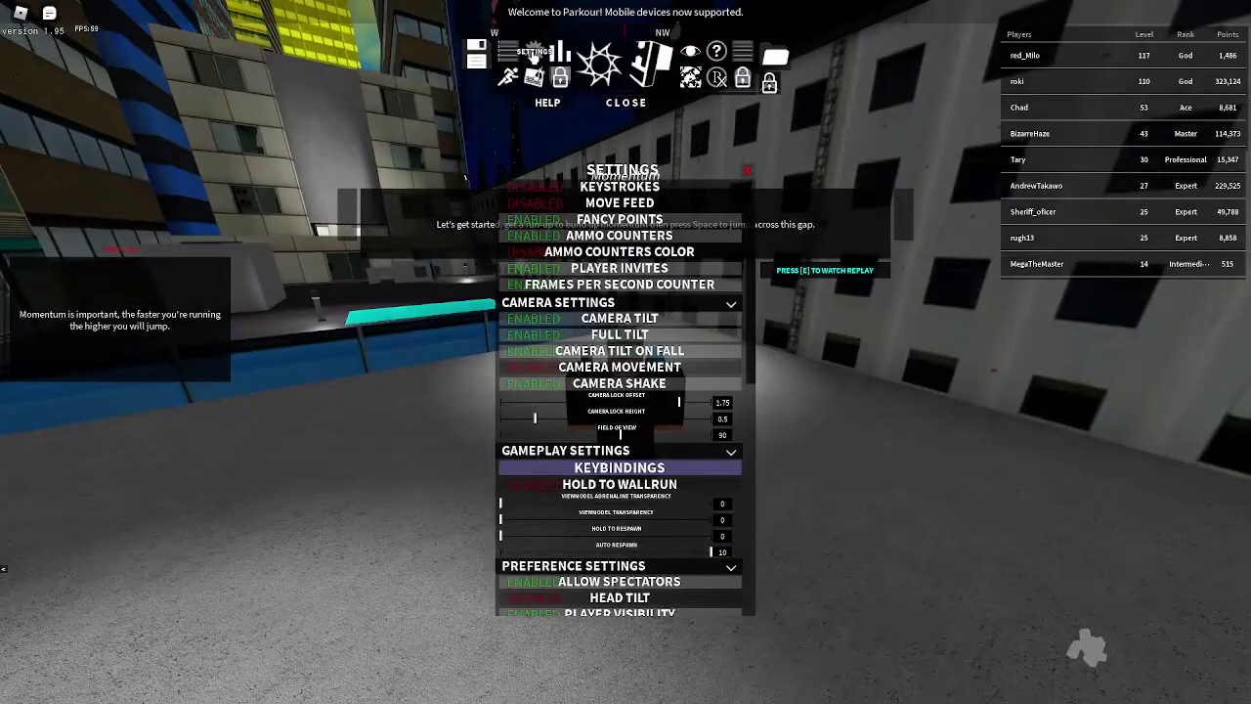
key(w)
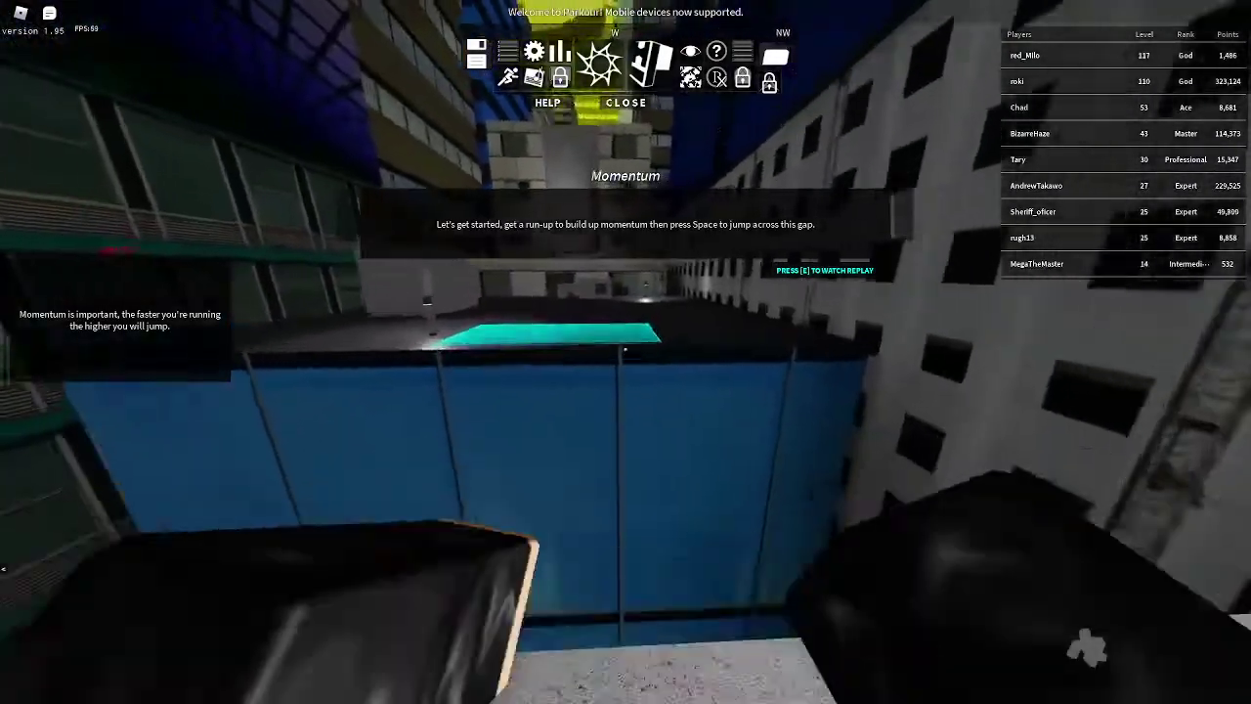
key(w)
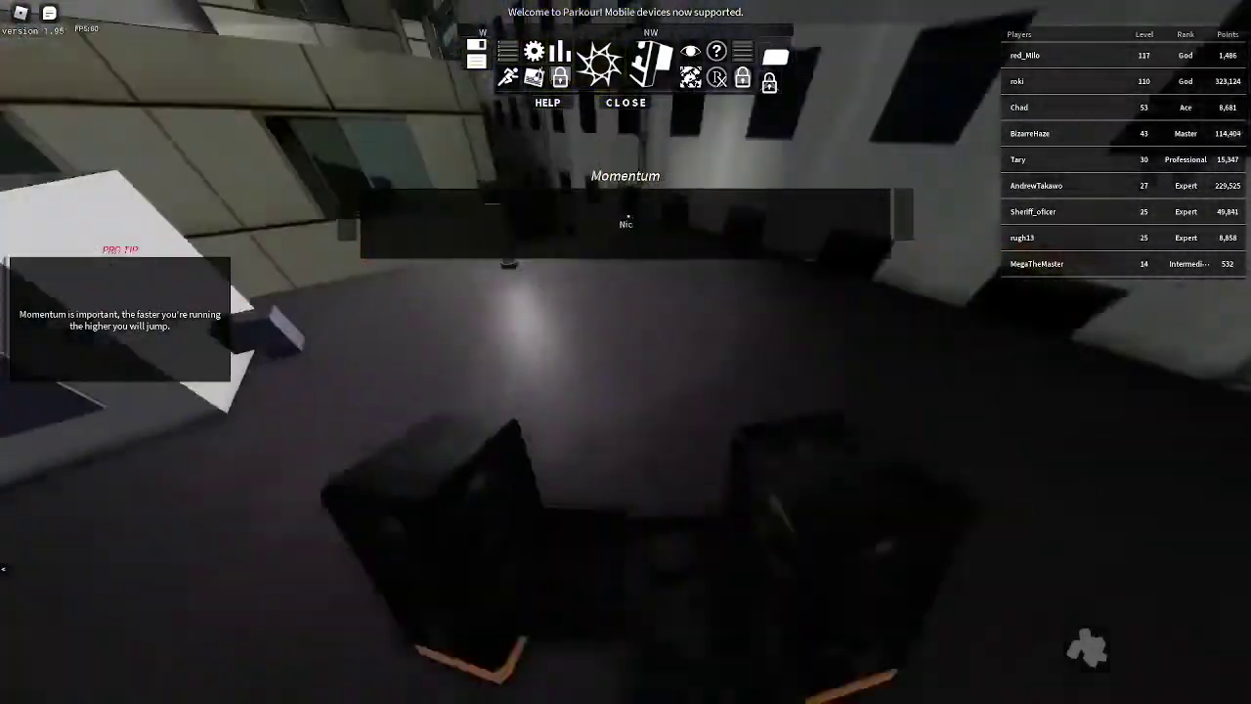
key(w)
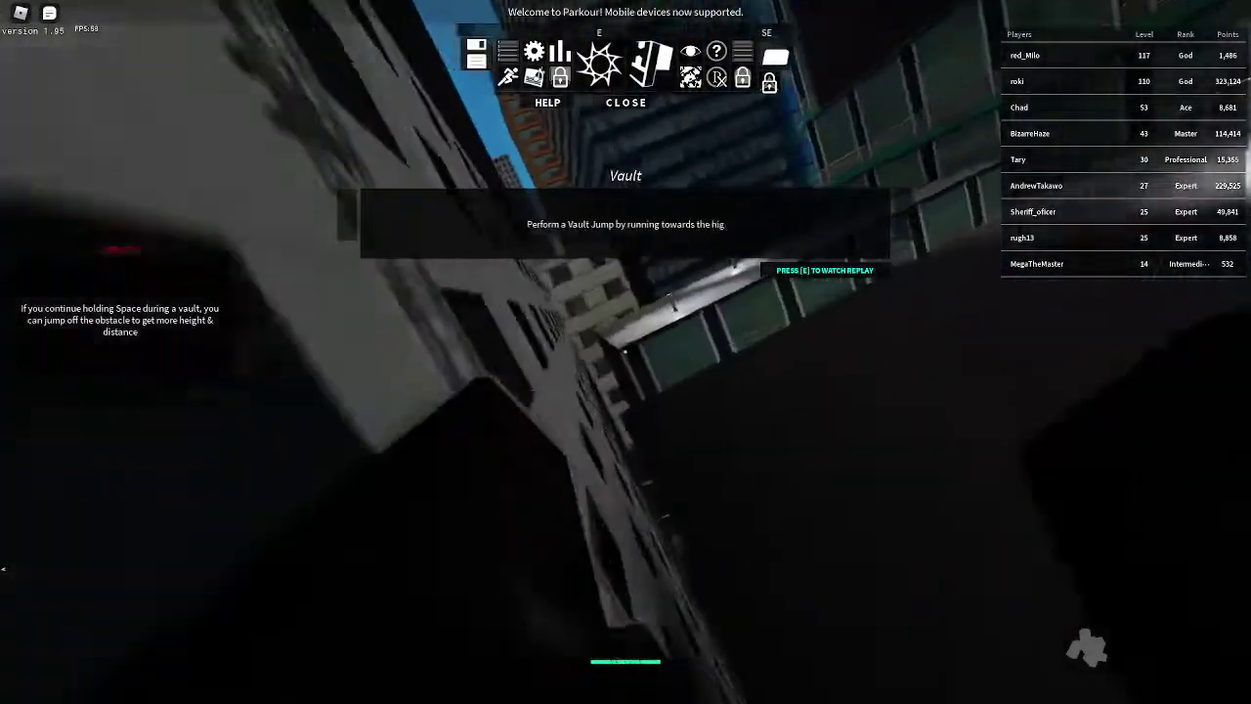
Attempt the vault, then disable Full Tilt in settings and close them
key(w)
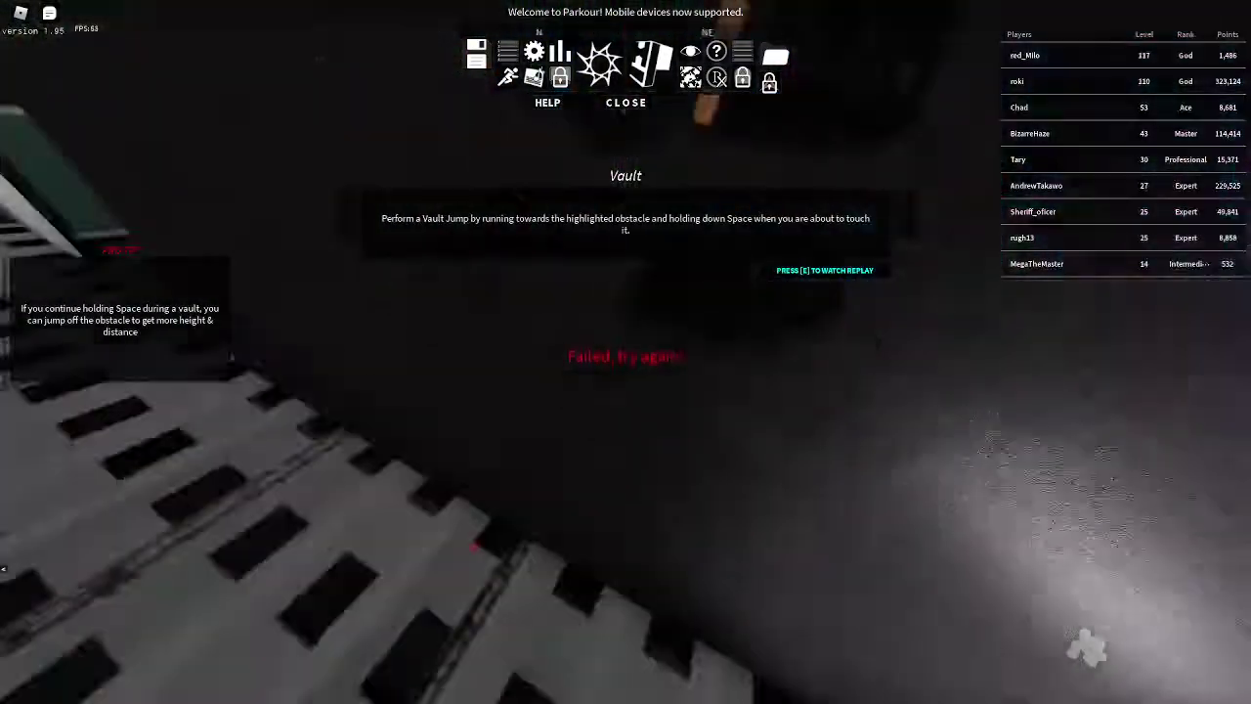
click(536, 50)
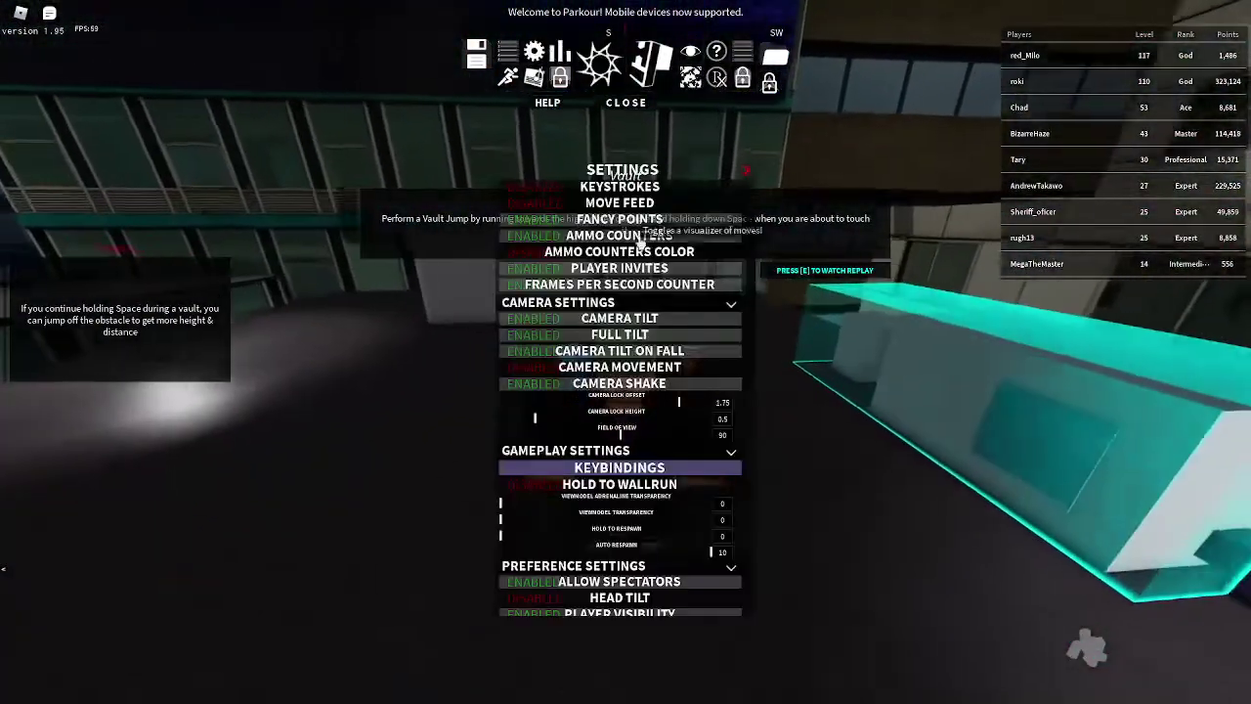
scroll(664, 459, down, 5)
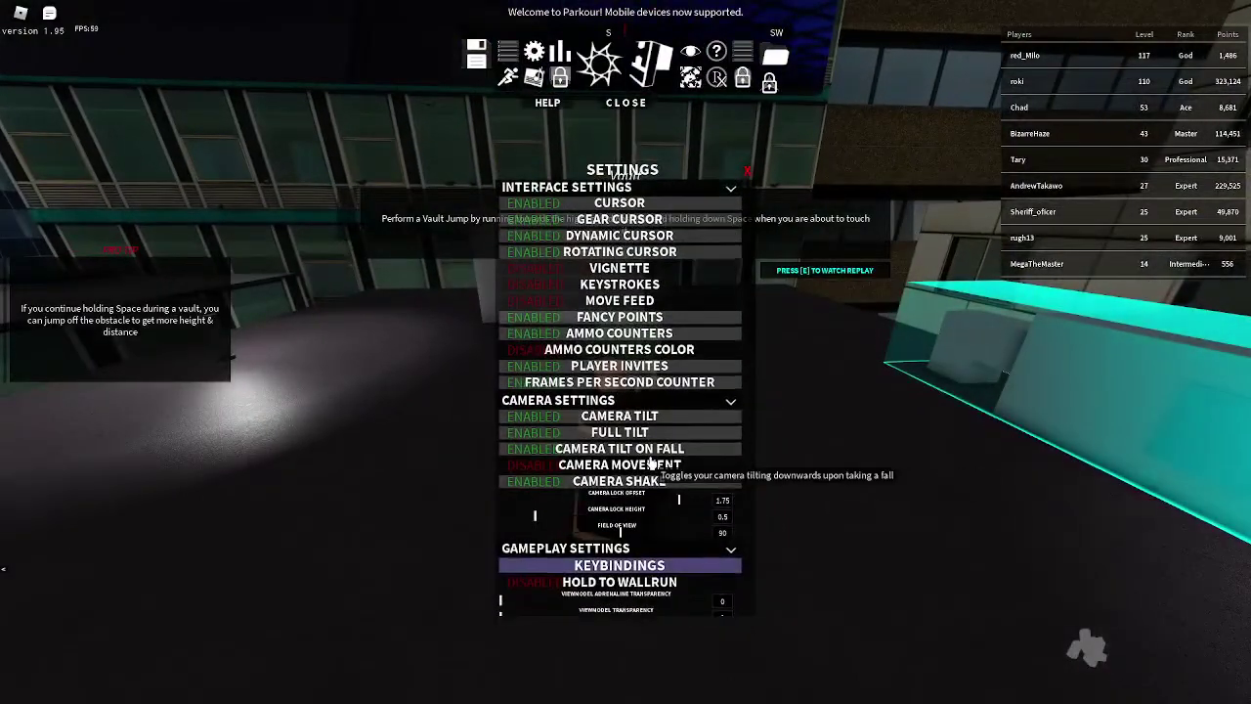
scroll(661, 506, down, 3)
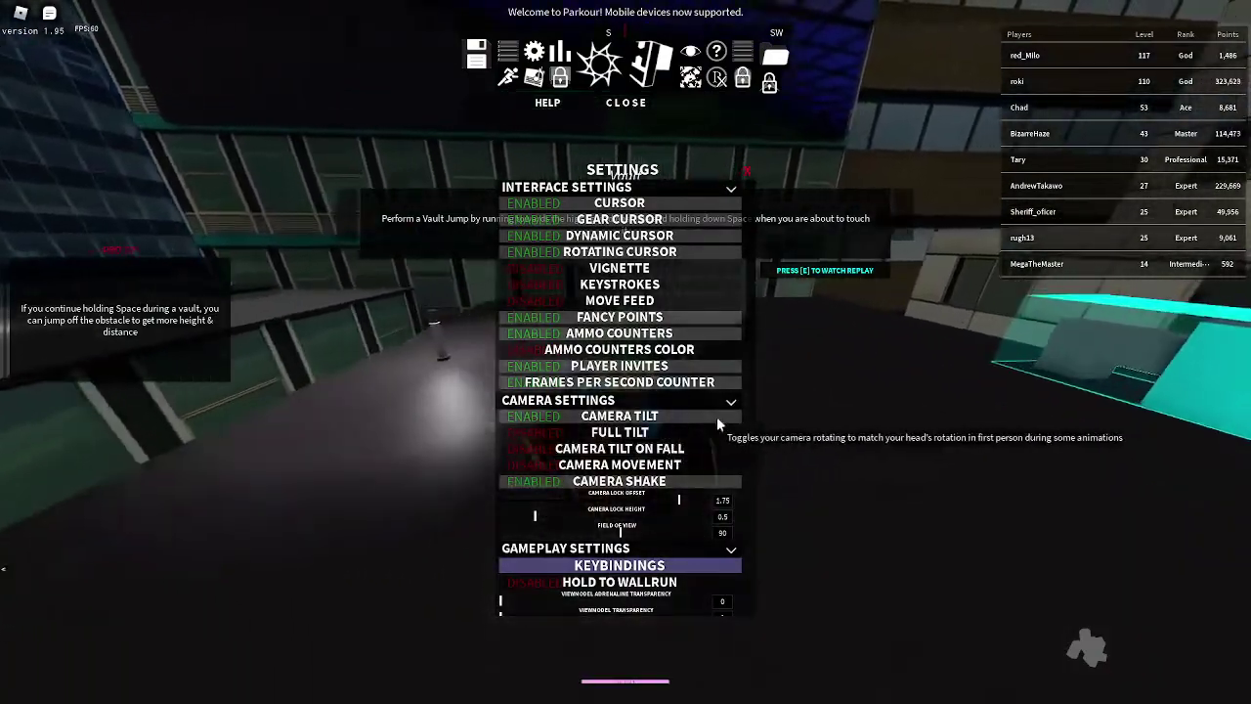
click(746, 179)
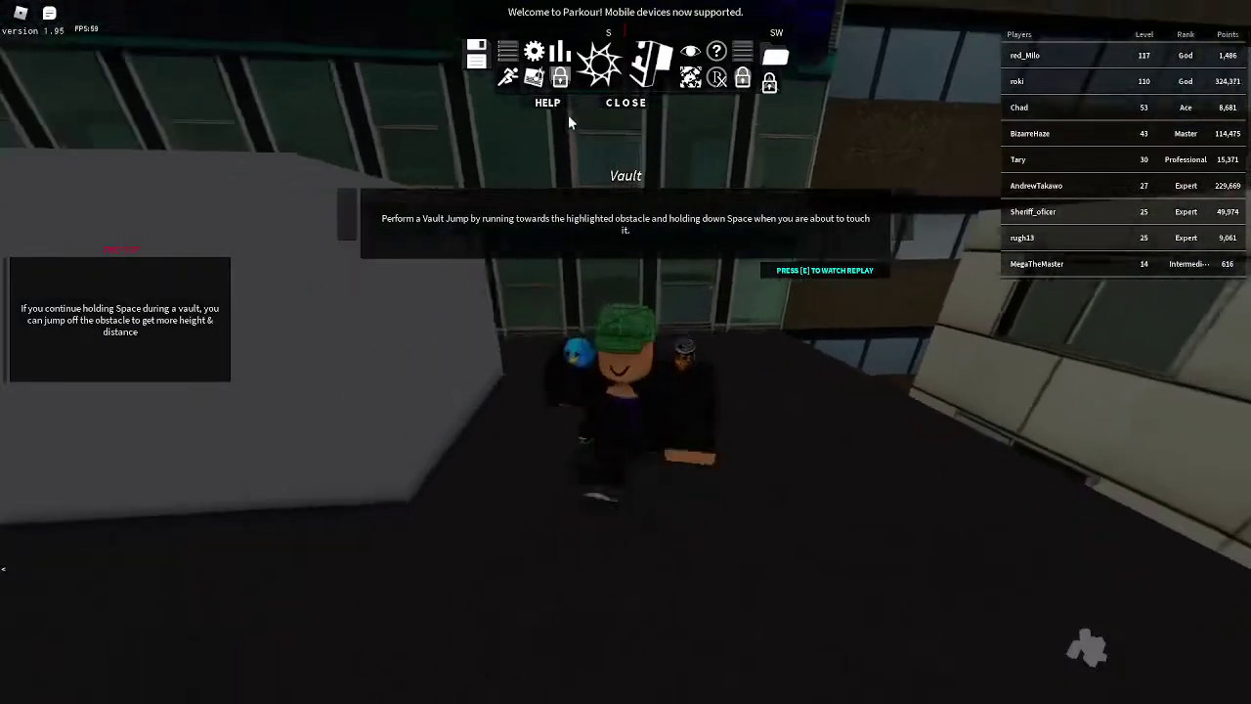
Vault over the highlighted obstacle and turn the camera to look back at it
key(w)
key(space)
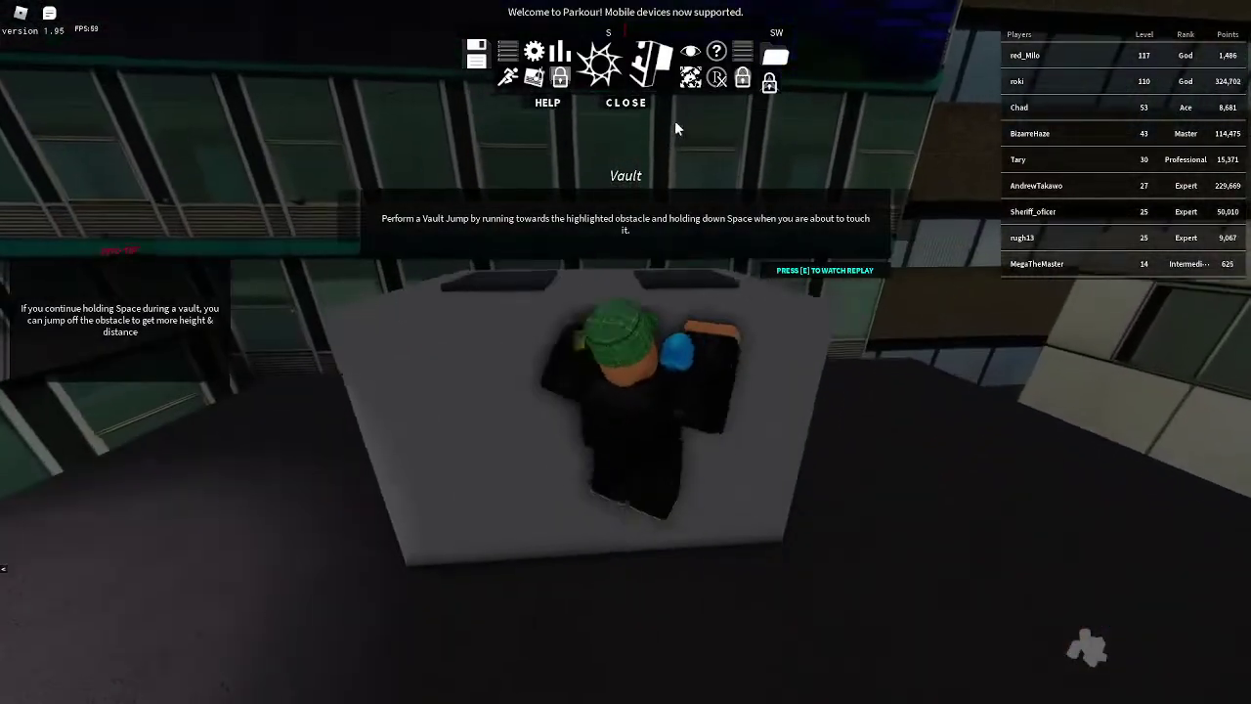
key(w)
drag(674, 120, 808, 290)
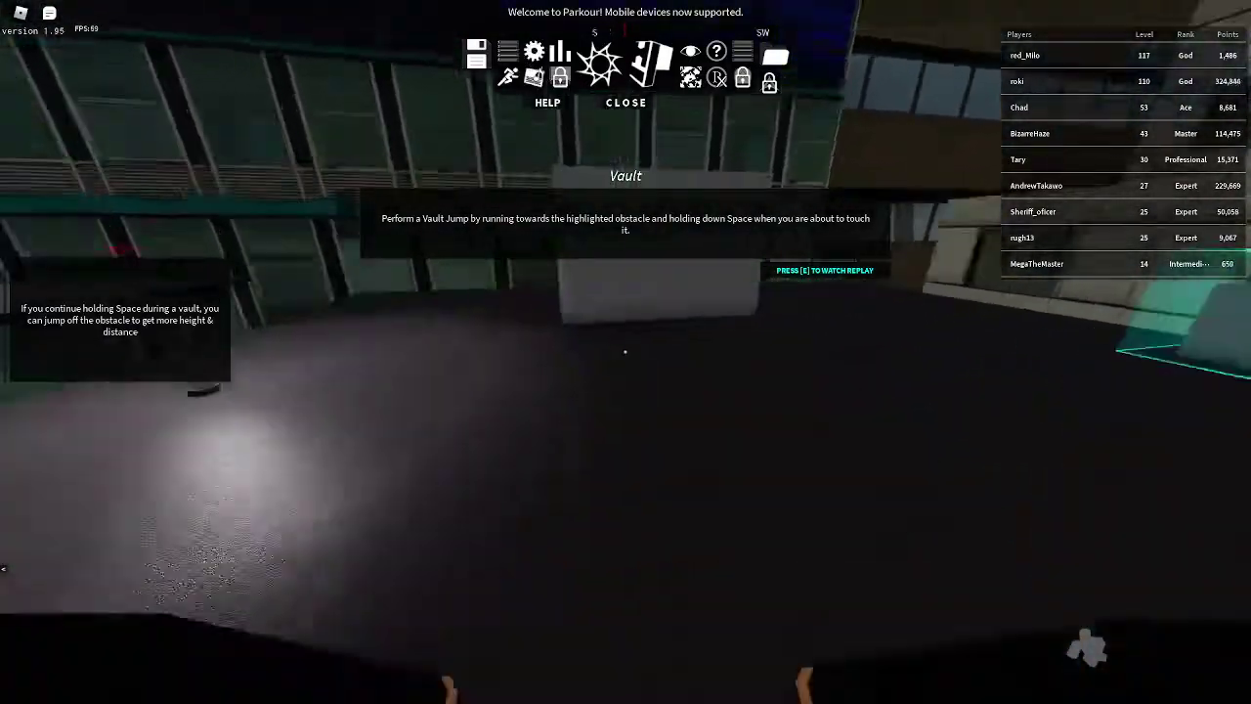
Wallrun along the building wall and drop onto the lower rooftop platform
key(w)
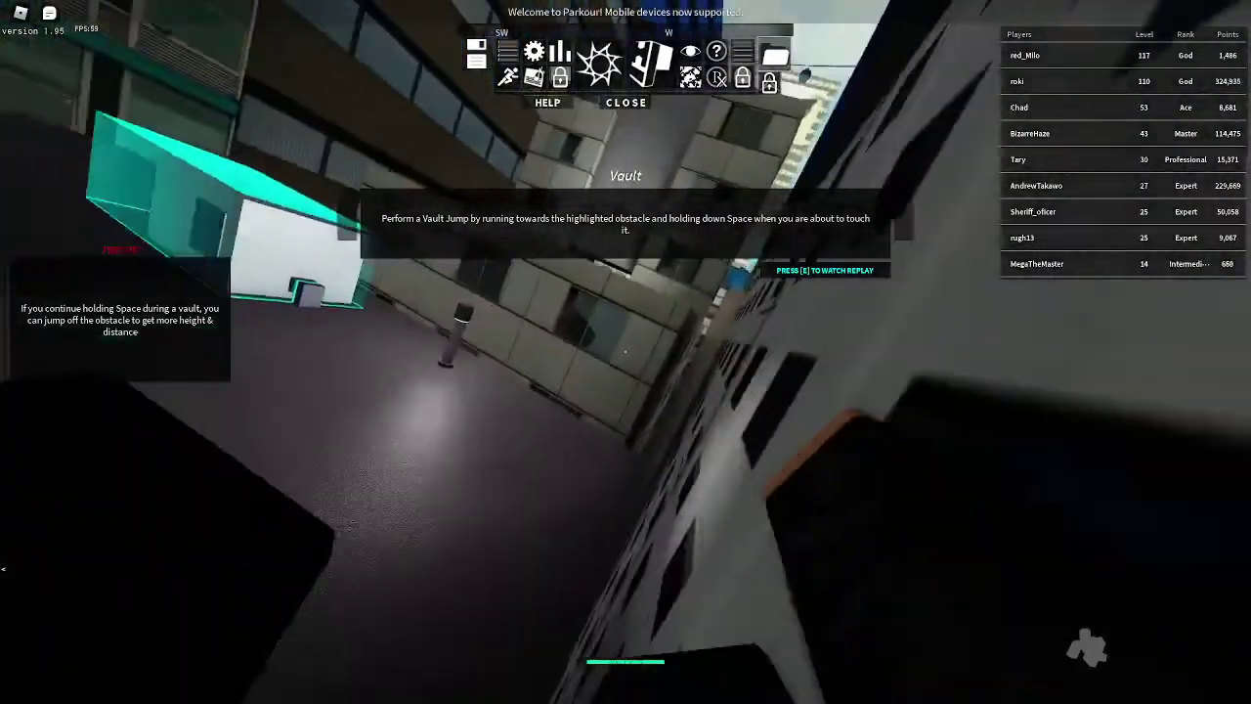
key(w)
key(w)
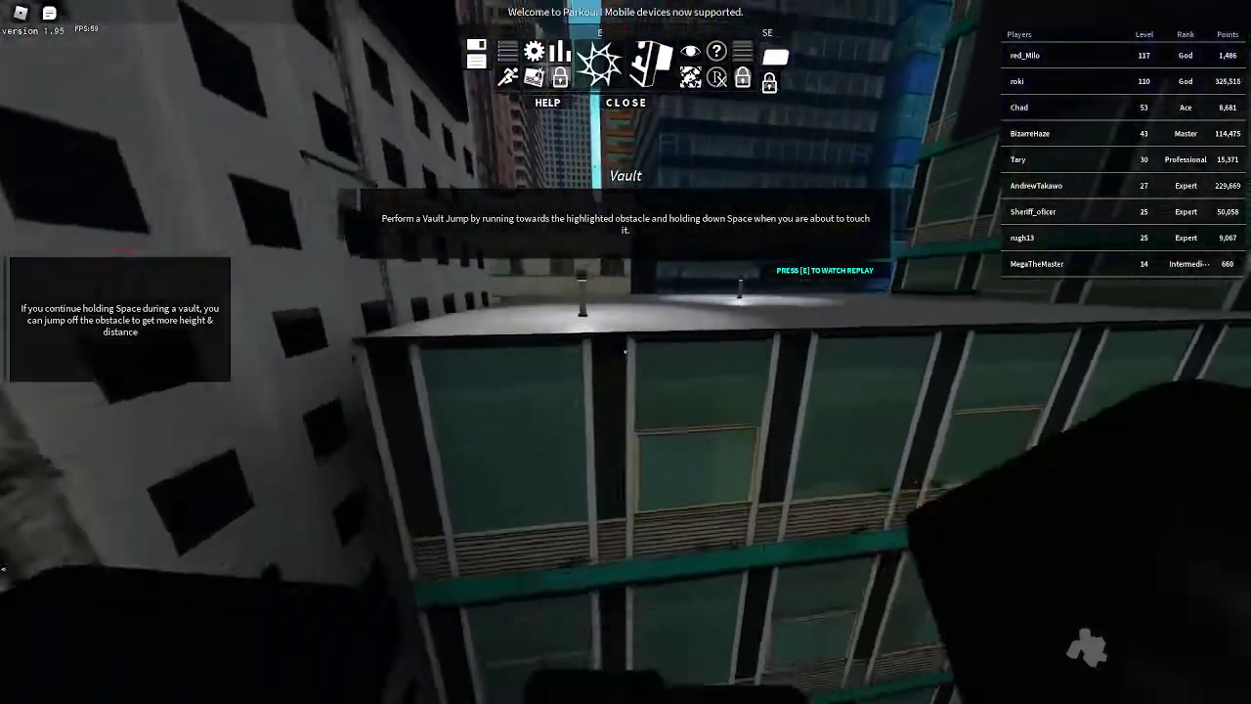
Vault across the dark rooftop obstacles and between walls toward the buildings
key(w)
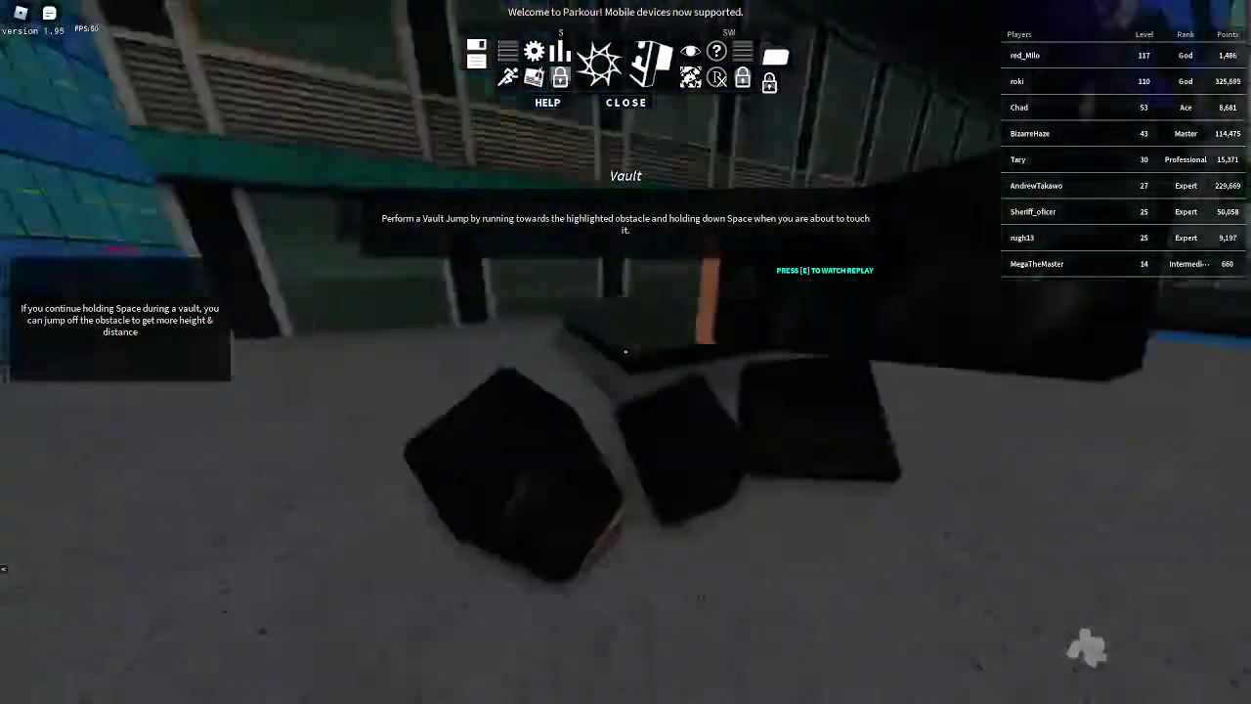
key(space)
key(w)
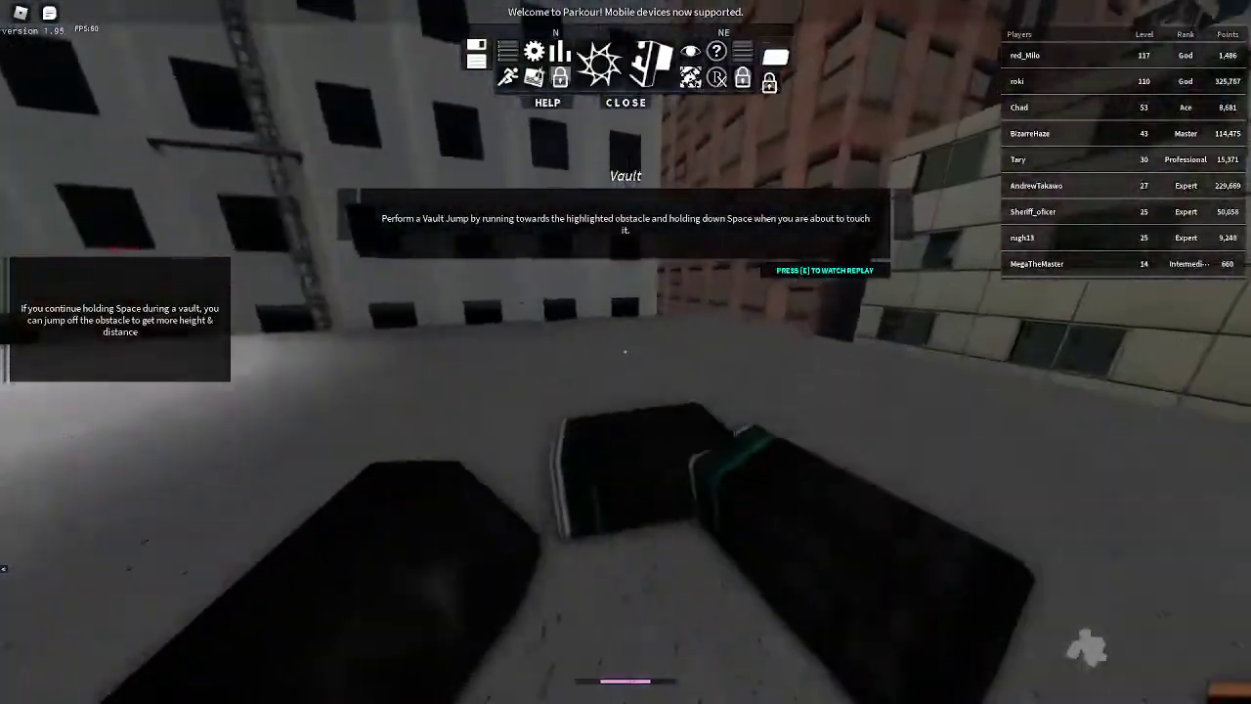
key(space)
key(w)
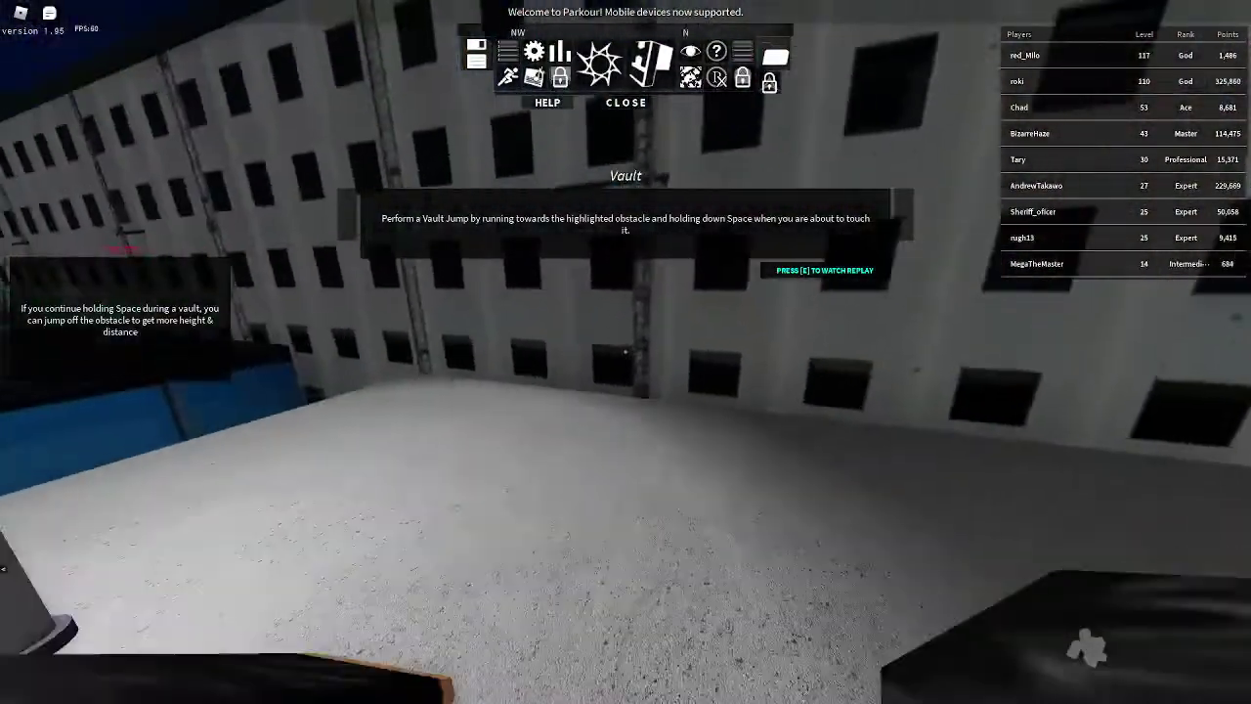
key(space)
key(w)
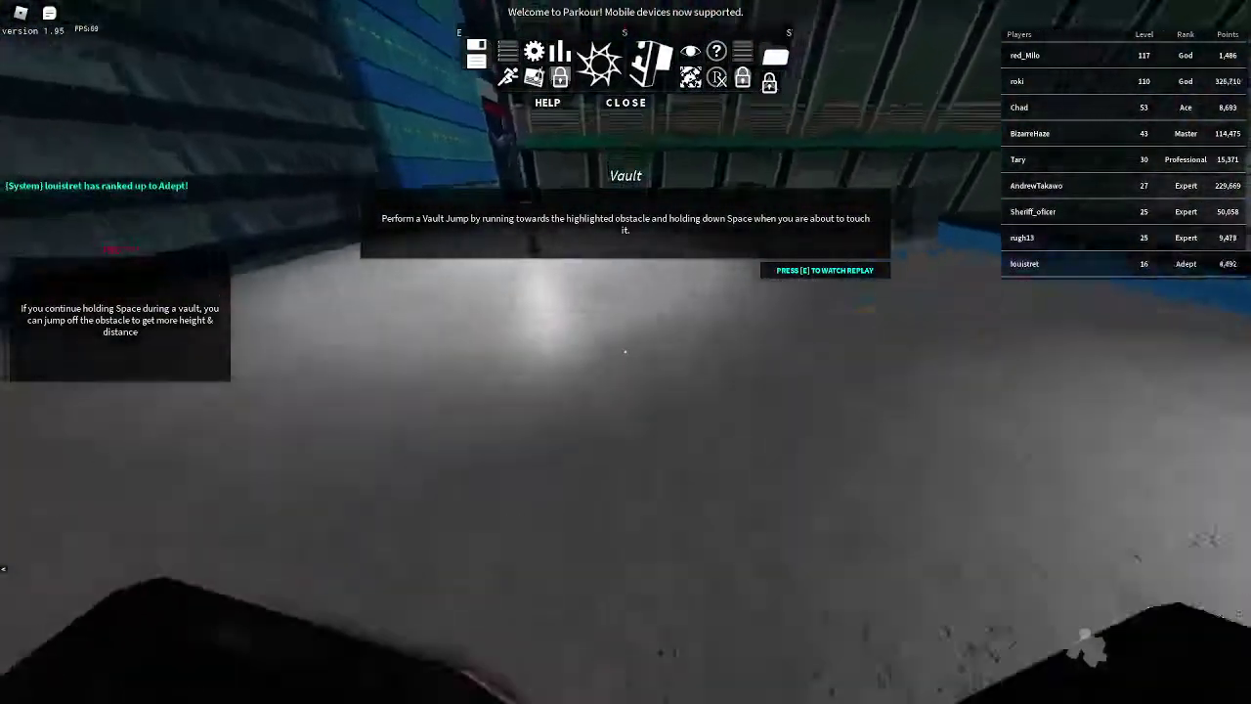
key(space)
key(w)
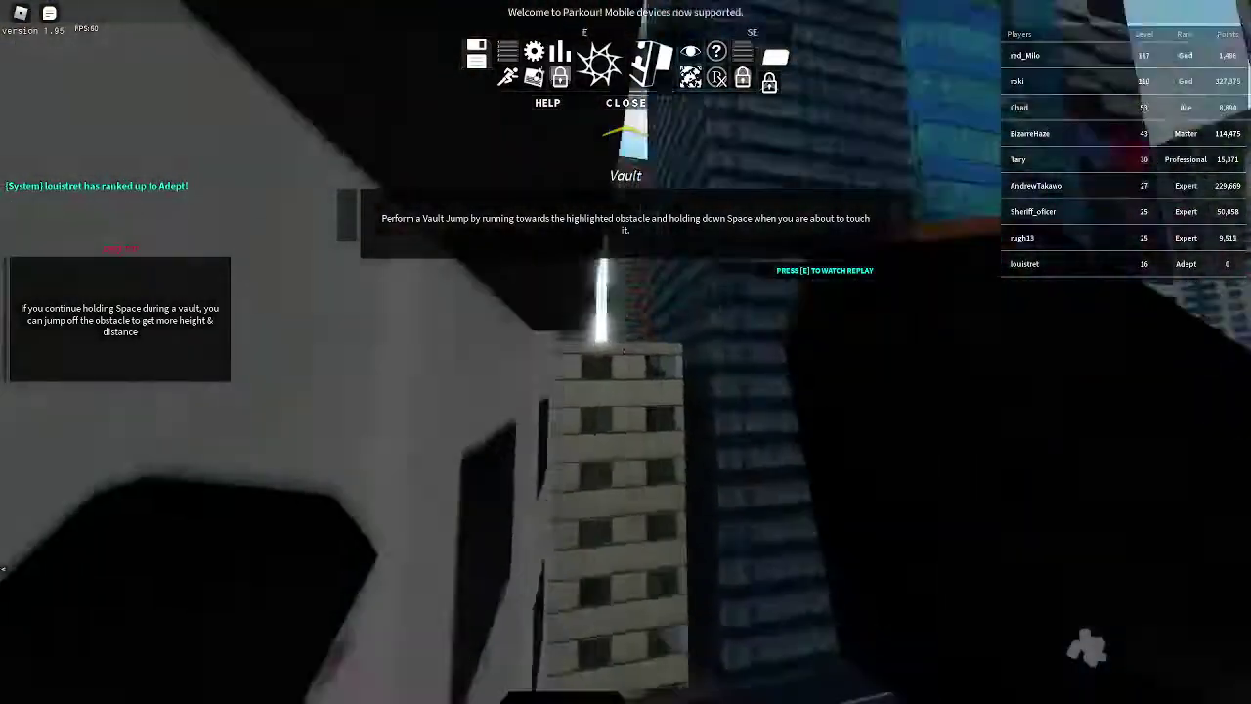
key(space)
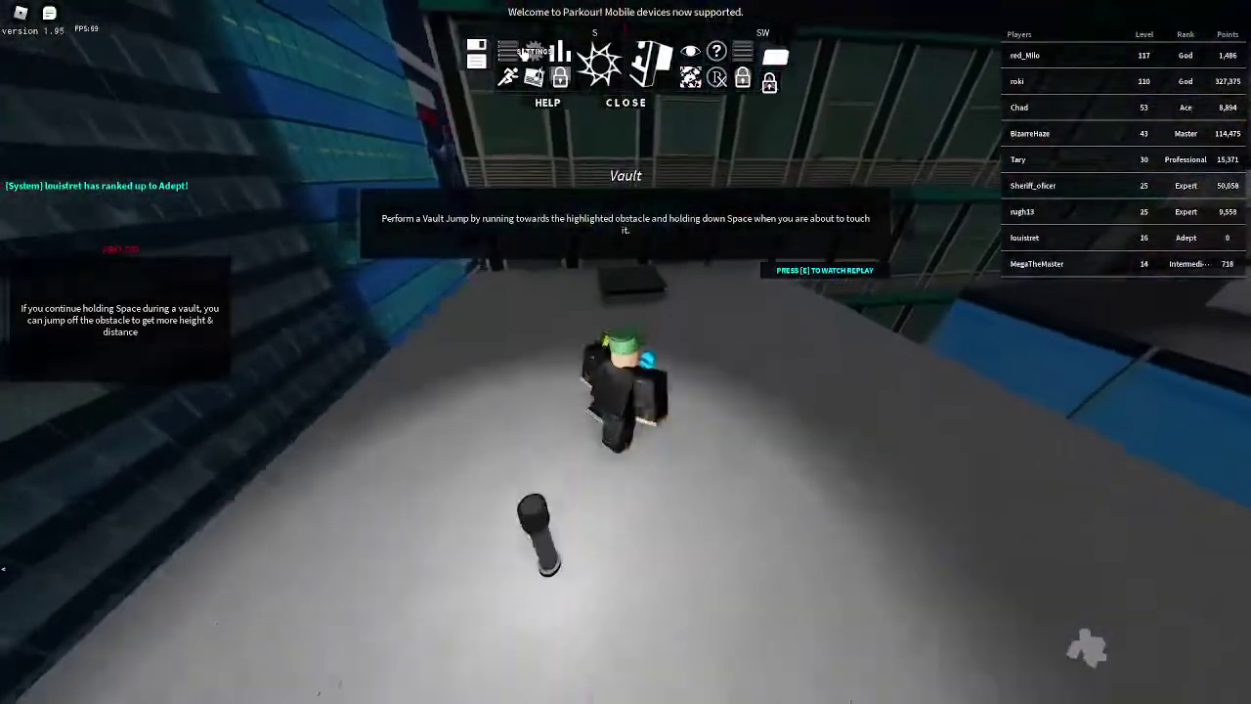
Check the game settings, then run at the highlighted obstacle and vault it
click(533, 50)
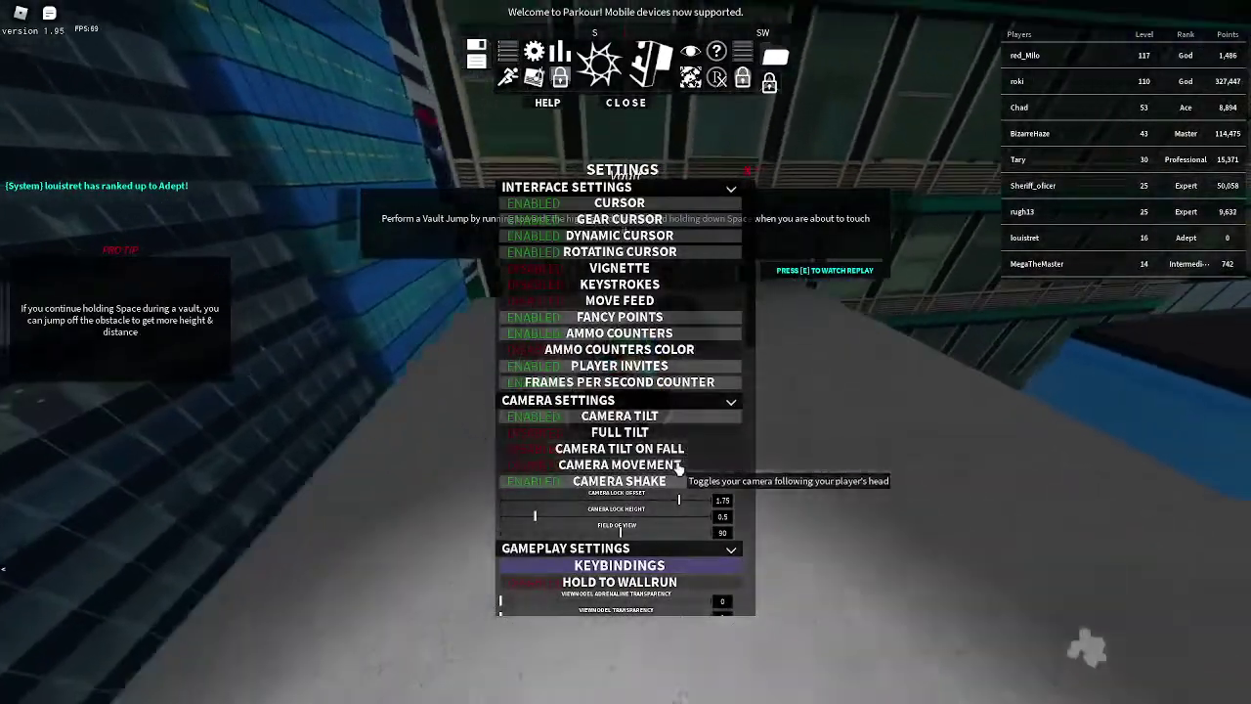
click(747, 171)
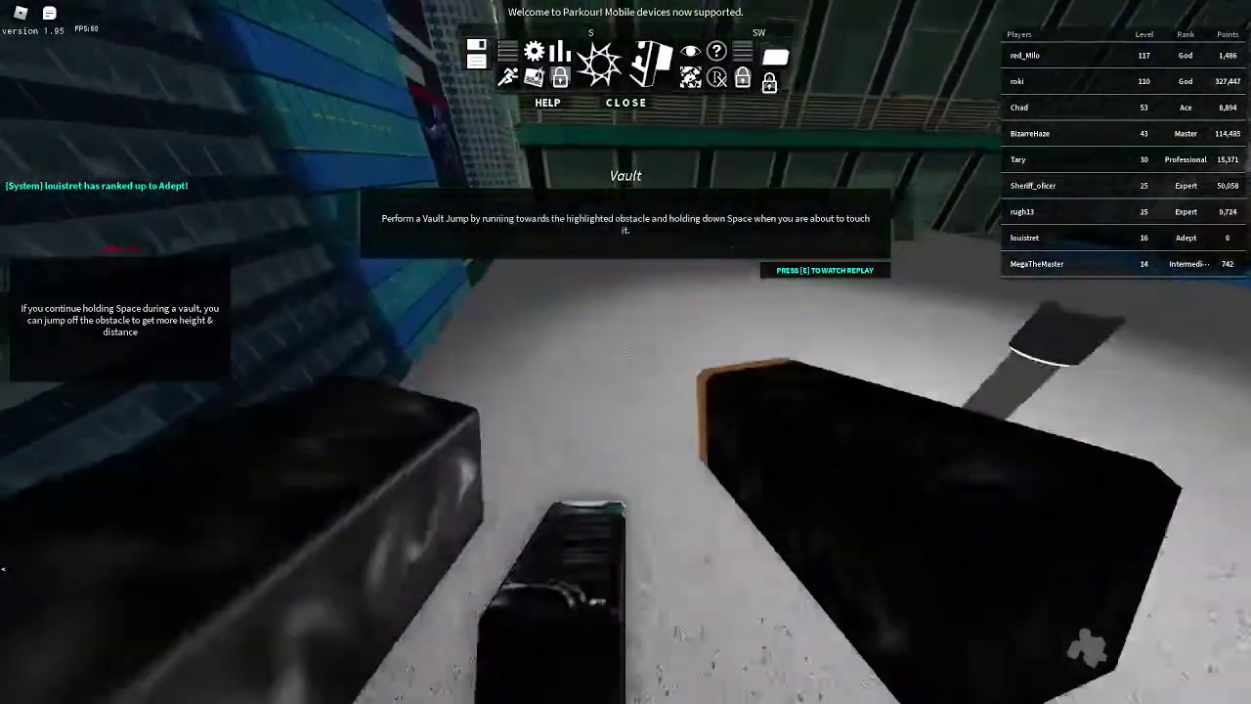
key(w)
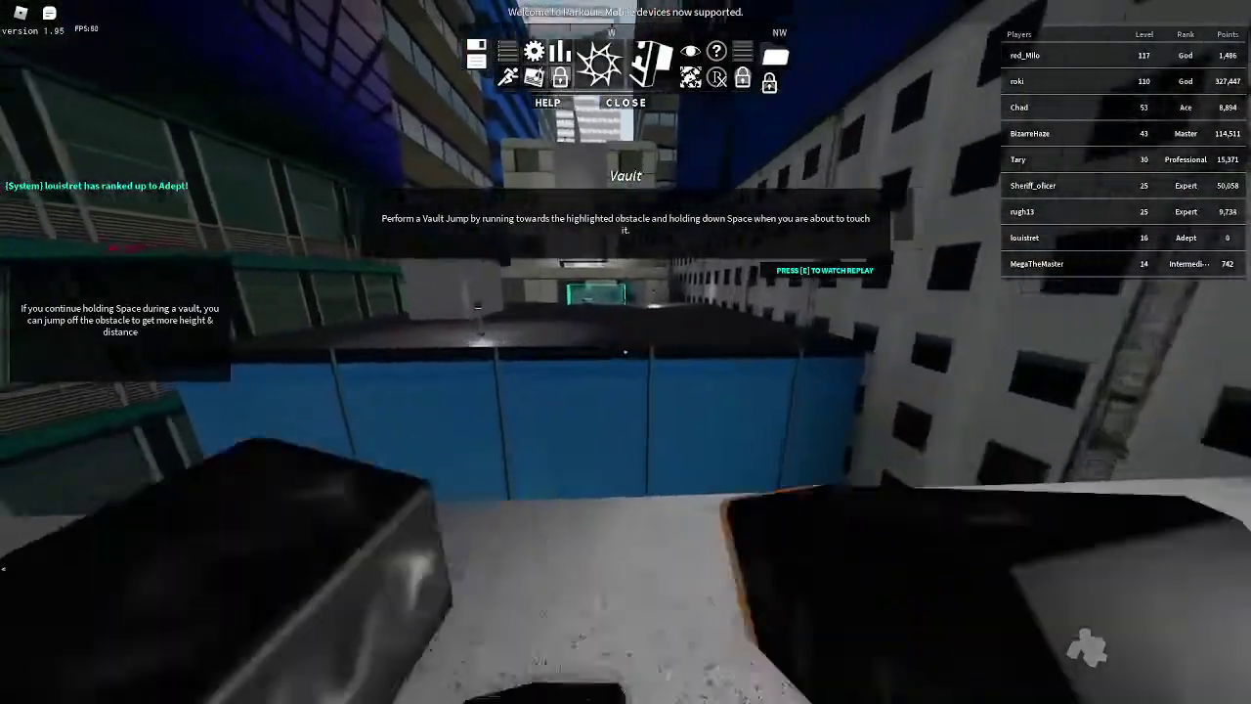
key(w)
key(space)
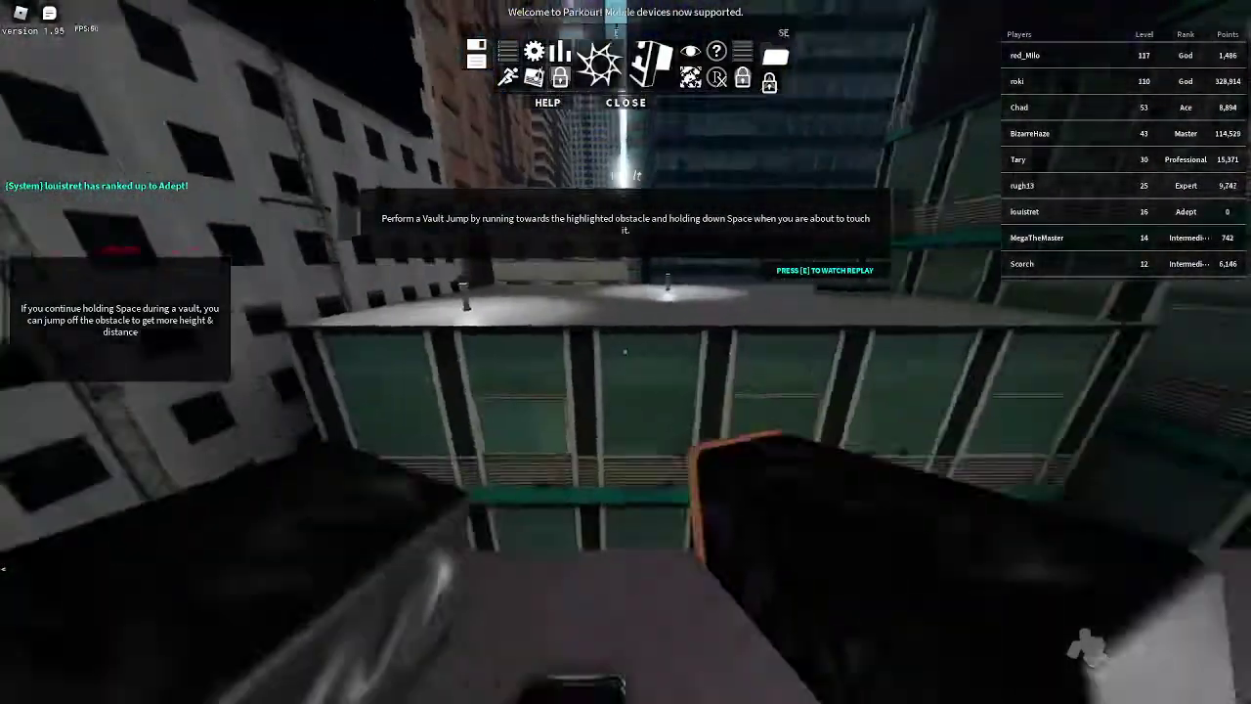
key(w)
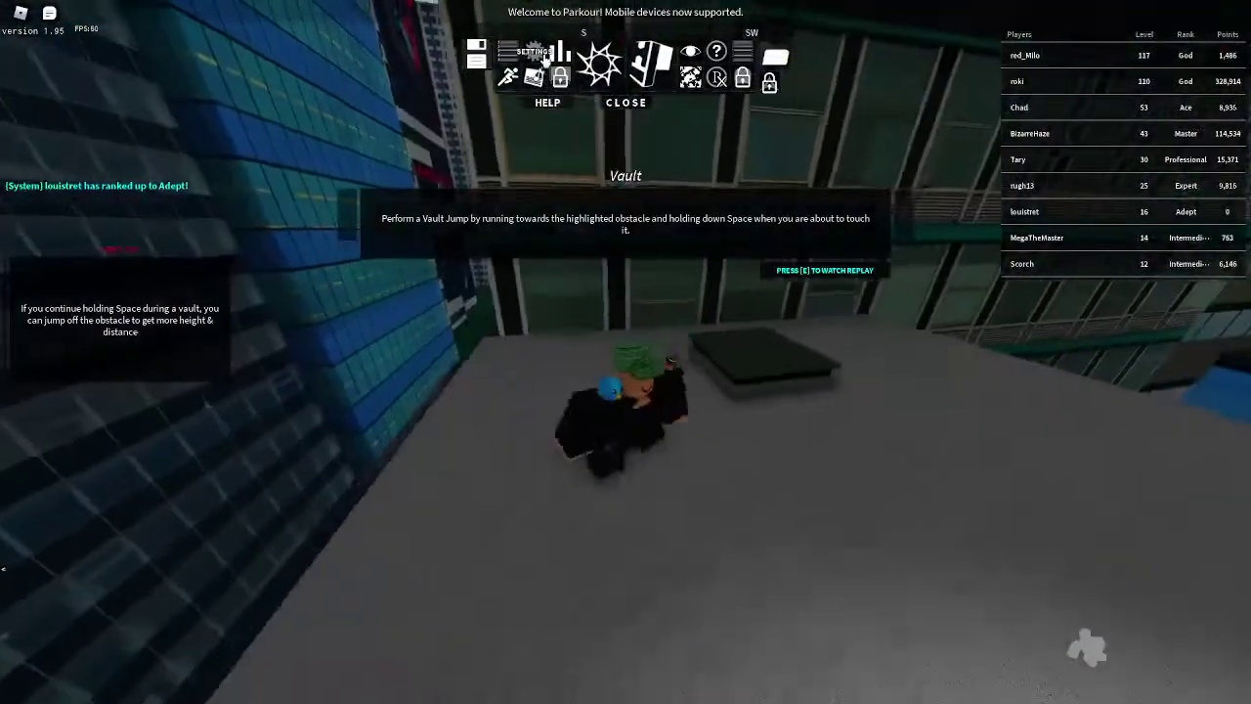
Toggle Camera Tilt and Full Tilt in Camera Settings, then head back to the vault
click(534, 51)
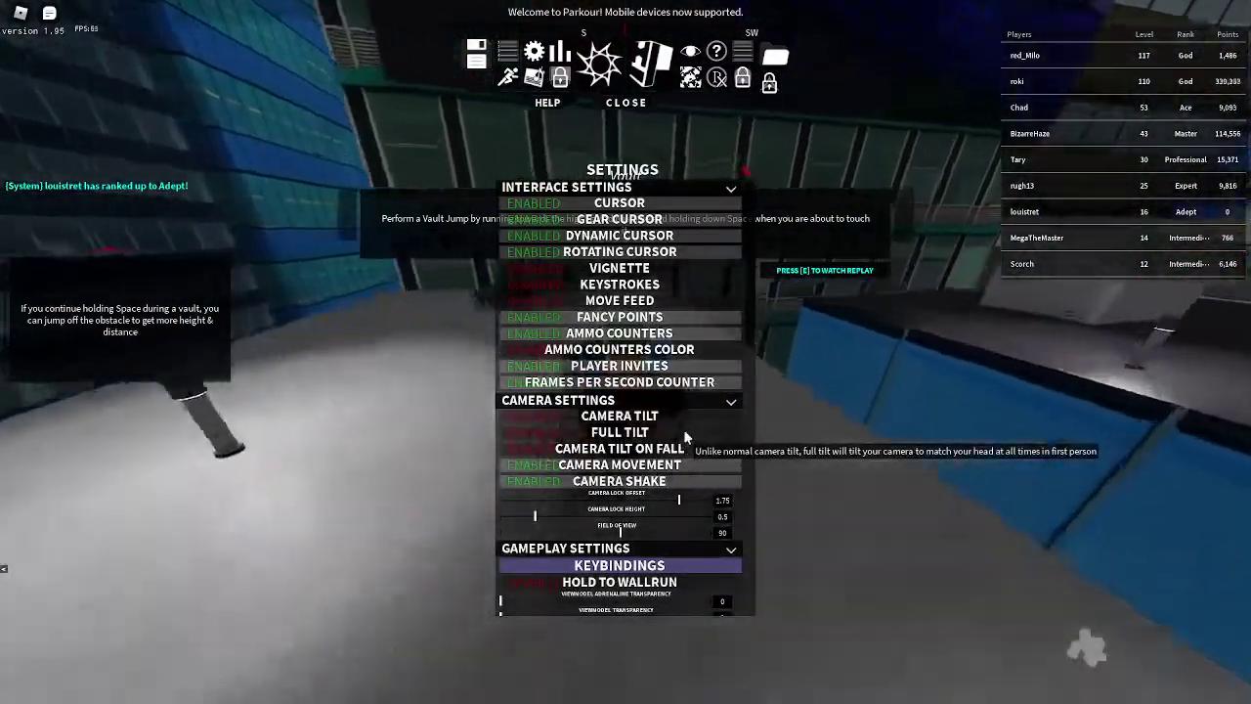
click(683, 432)
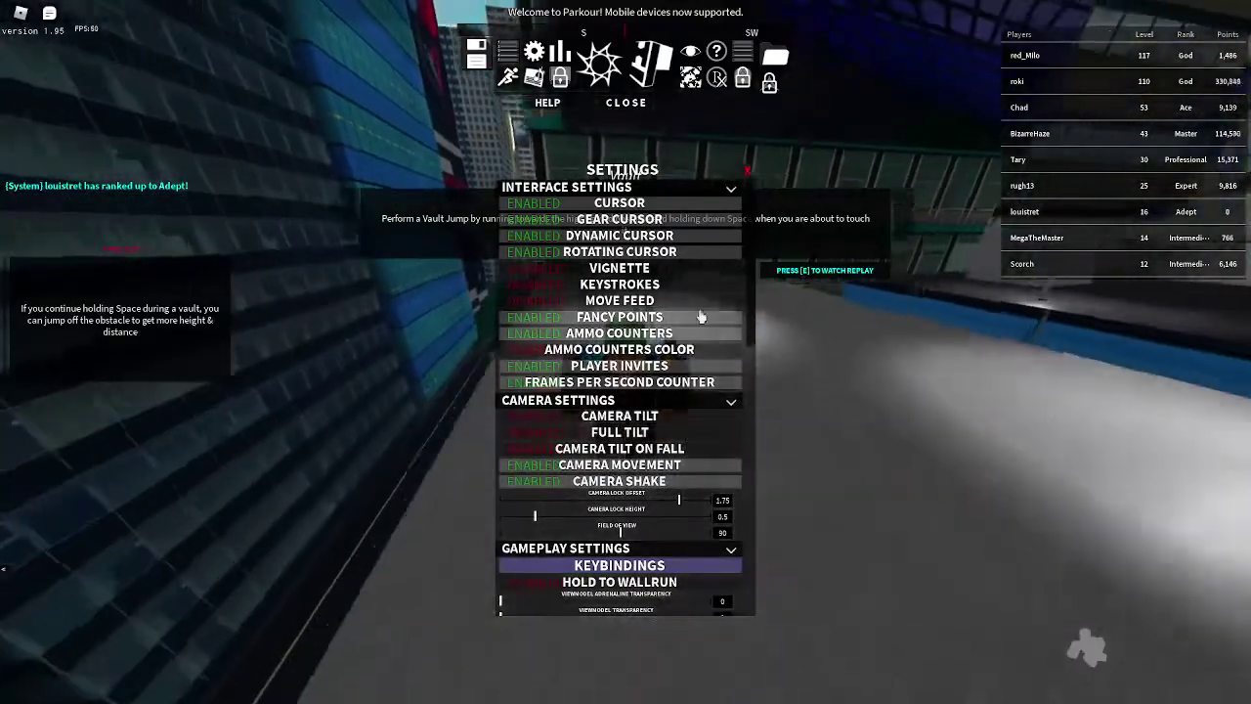
click(747, 170)
key(w)
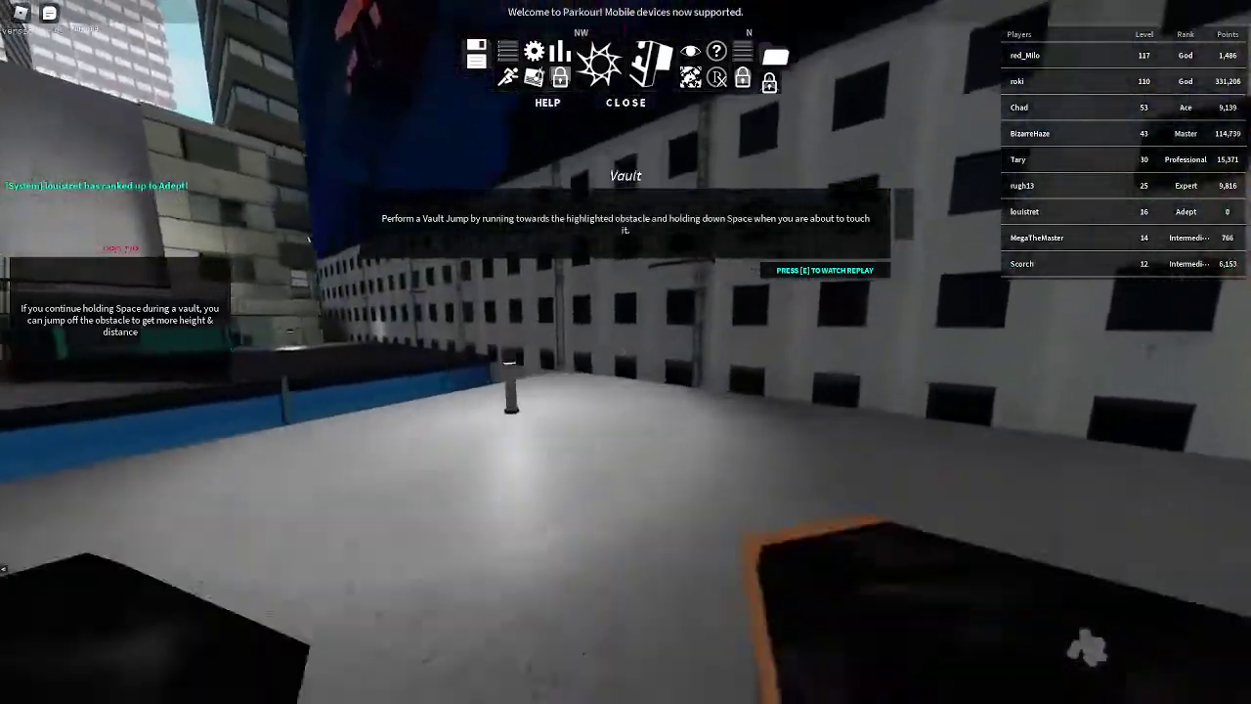
Complete the vault over the highlighted obstacle and move to the next lesson area
key(w)
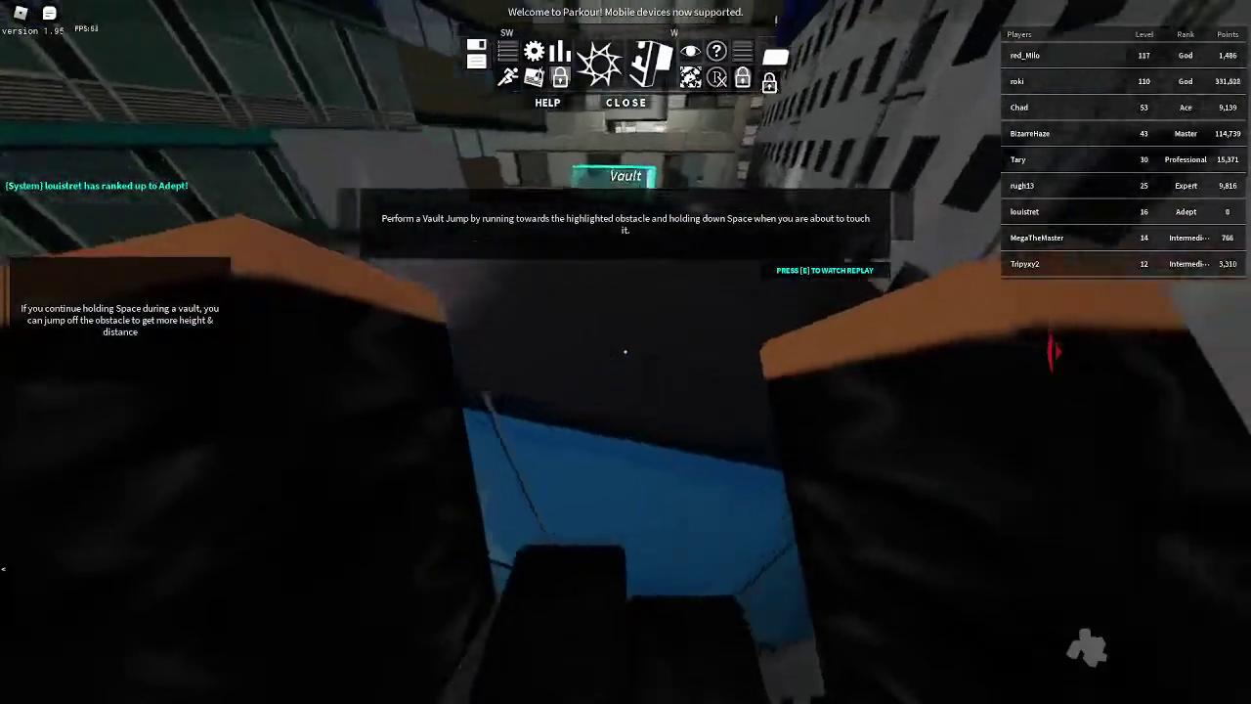
key(w)
key(space)
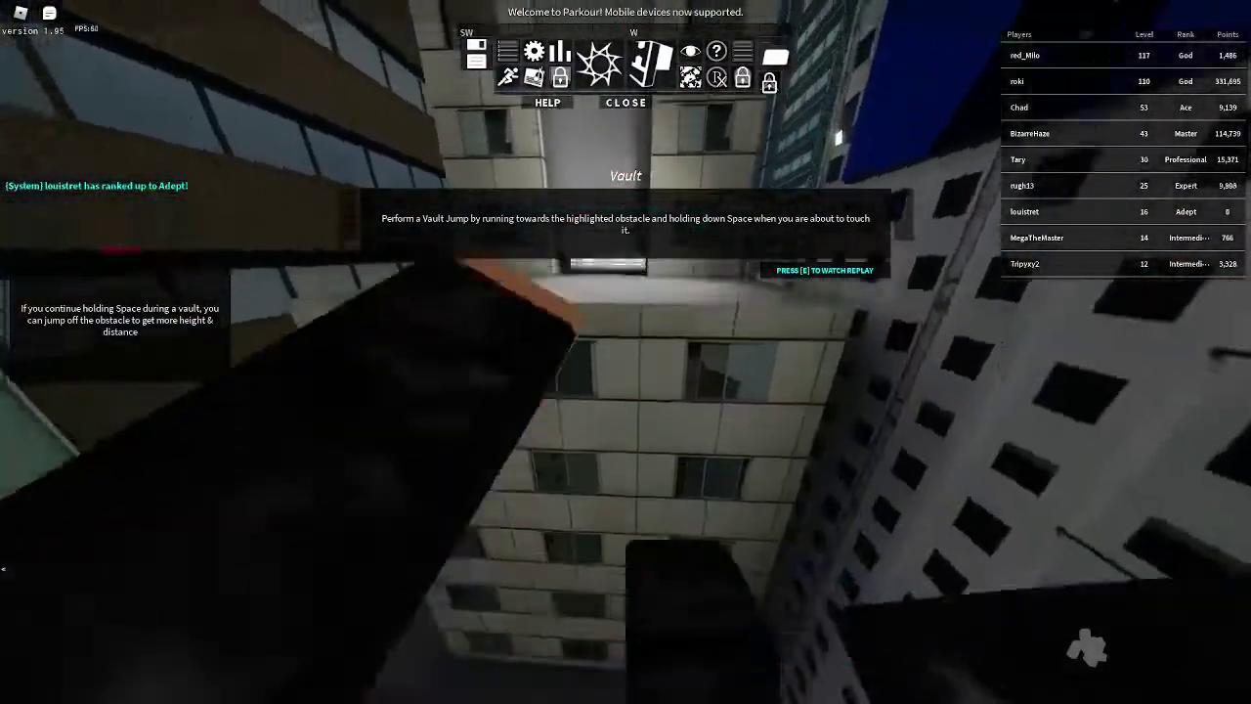
key(w)
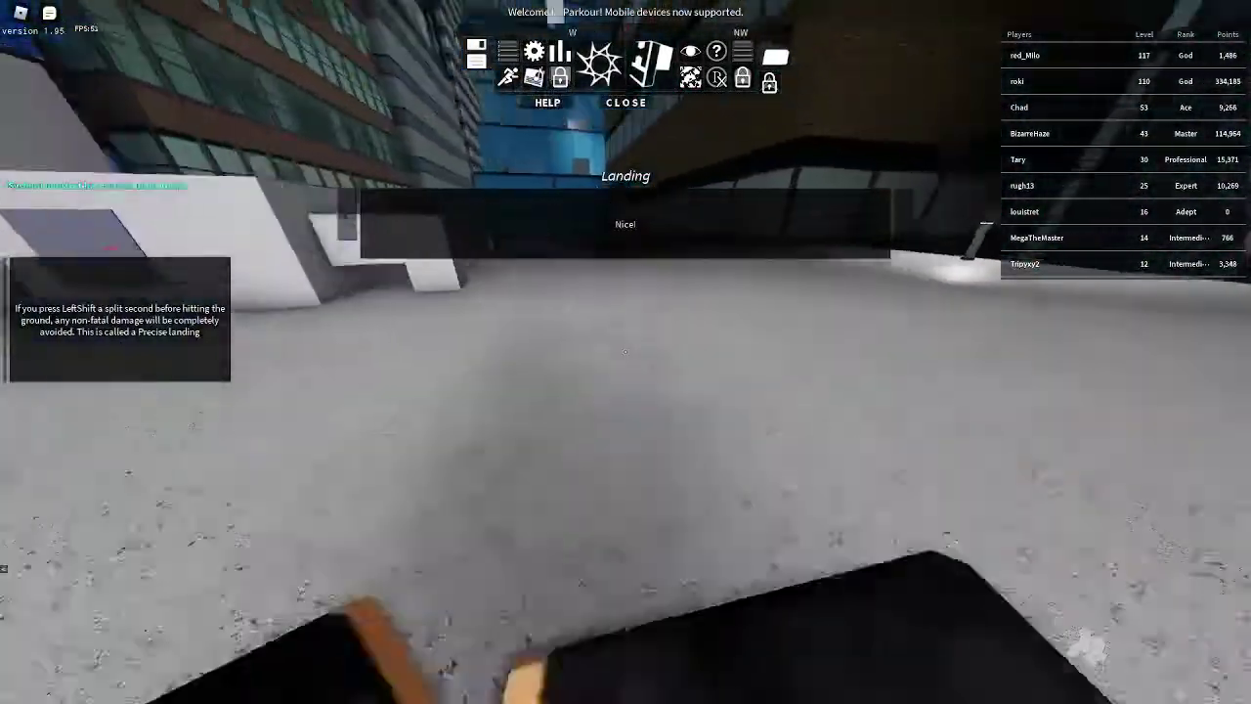
Leap at the building wall and make repeated wallrun attempts along it
key(w)
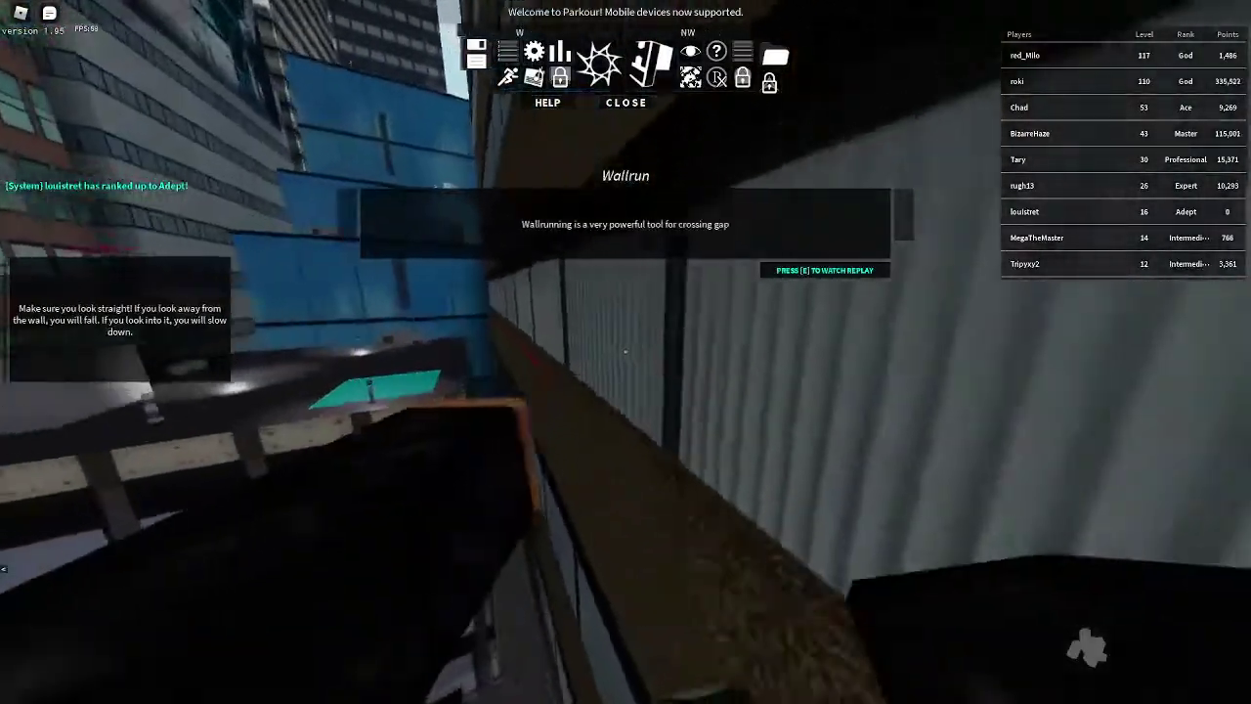
key(w)
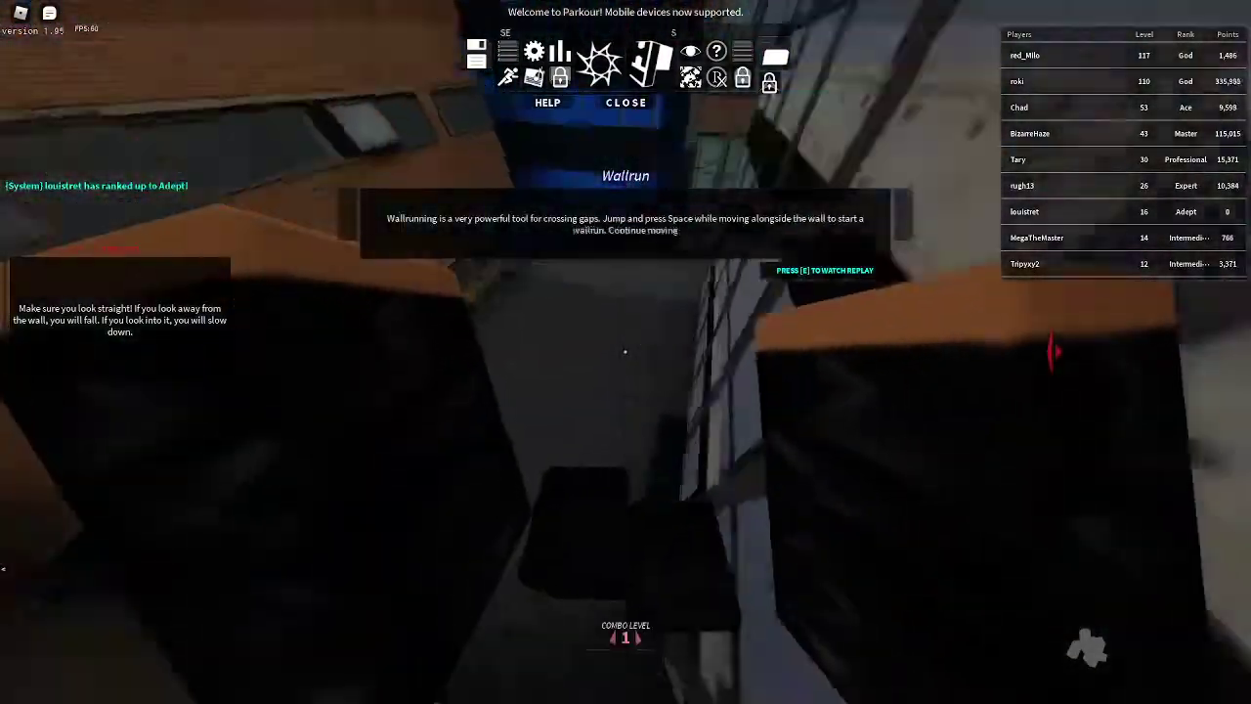
key(w)
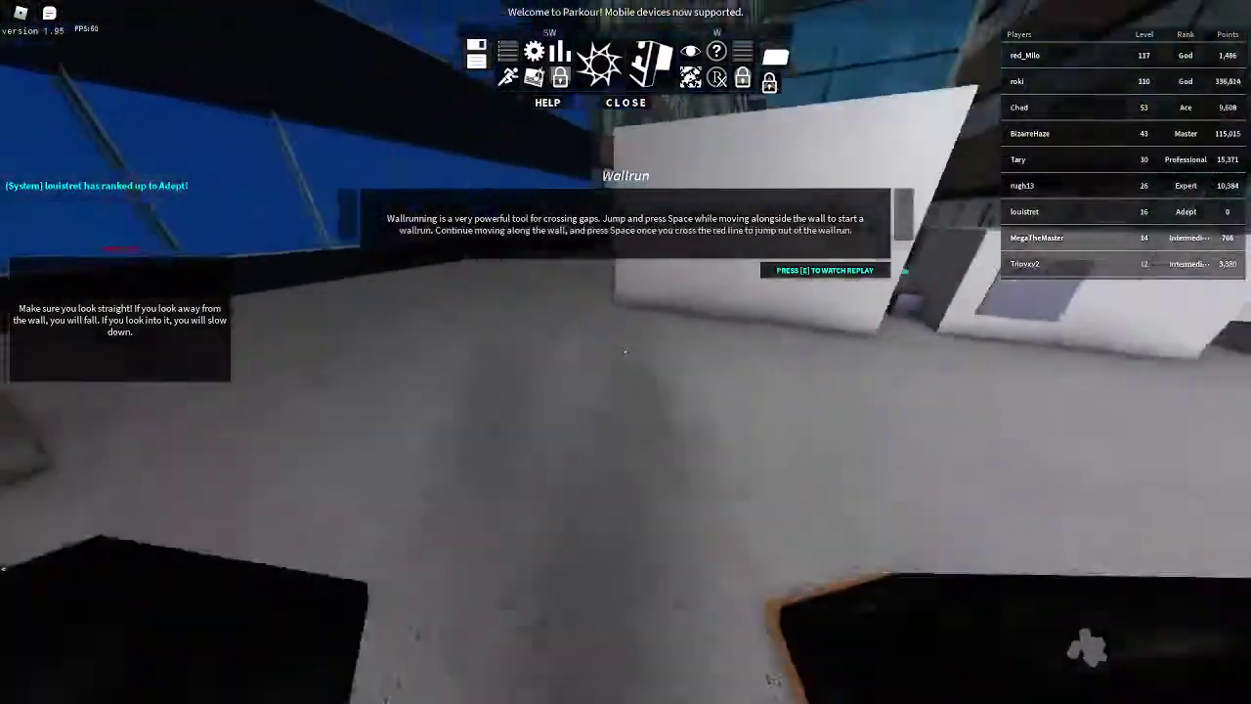
key(w)
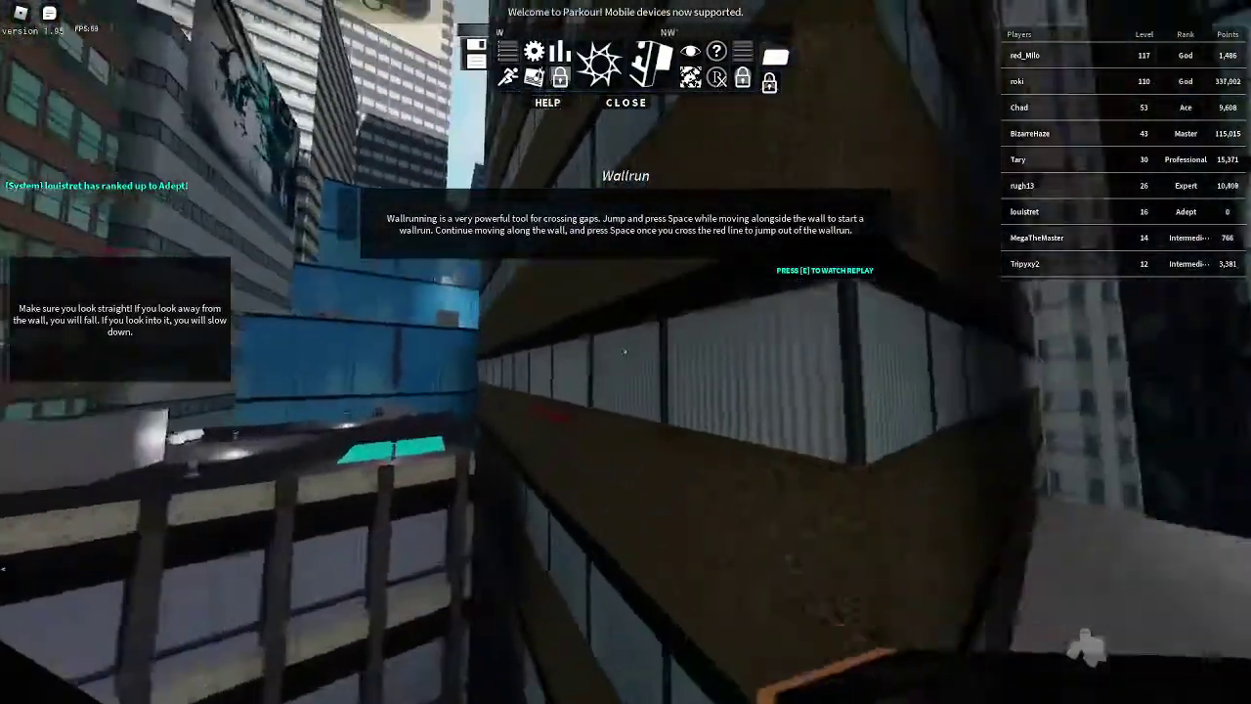
key(w)
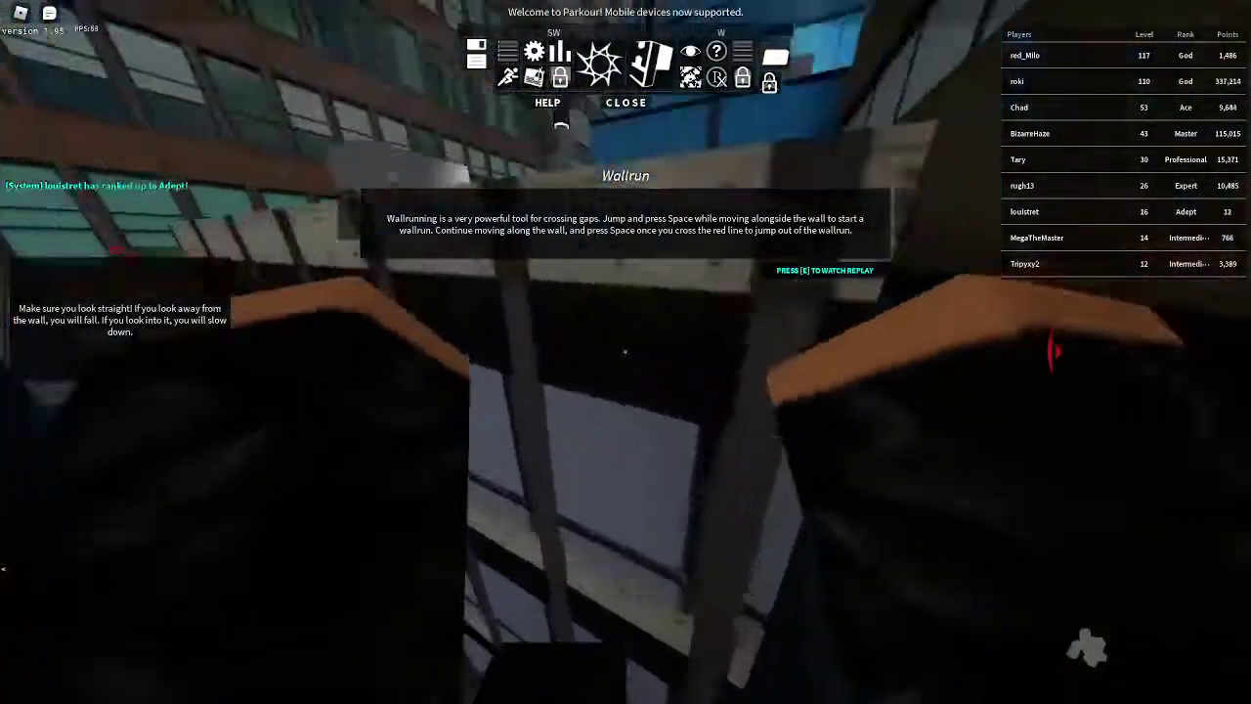
key(w)
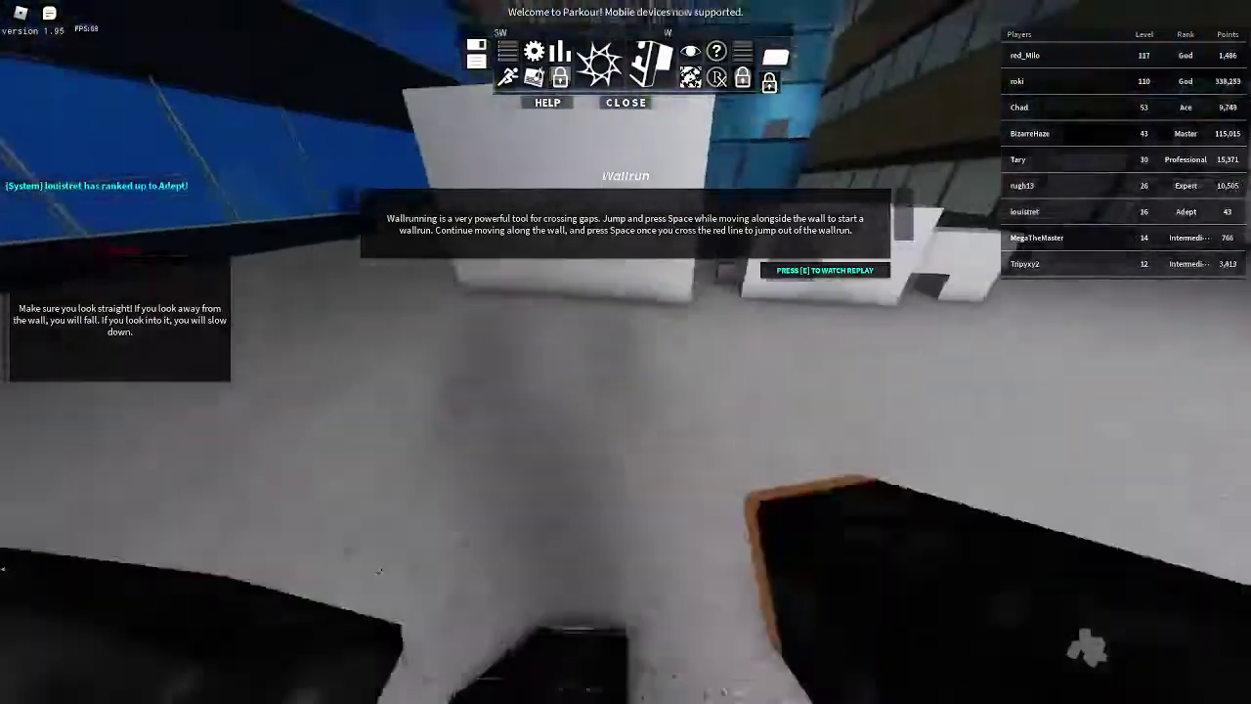
key(w)
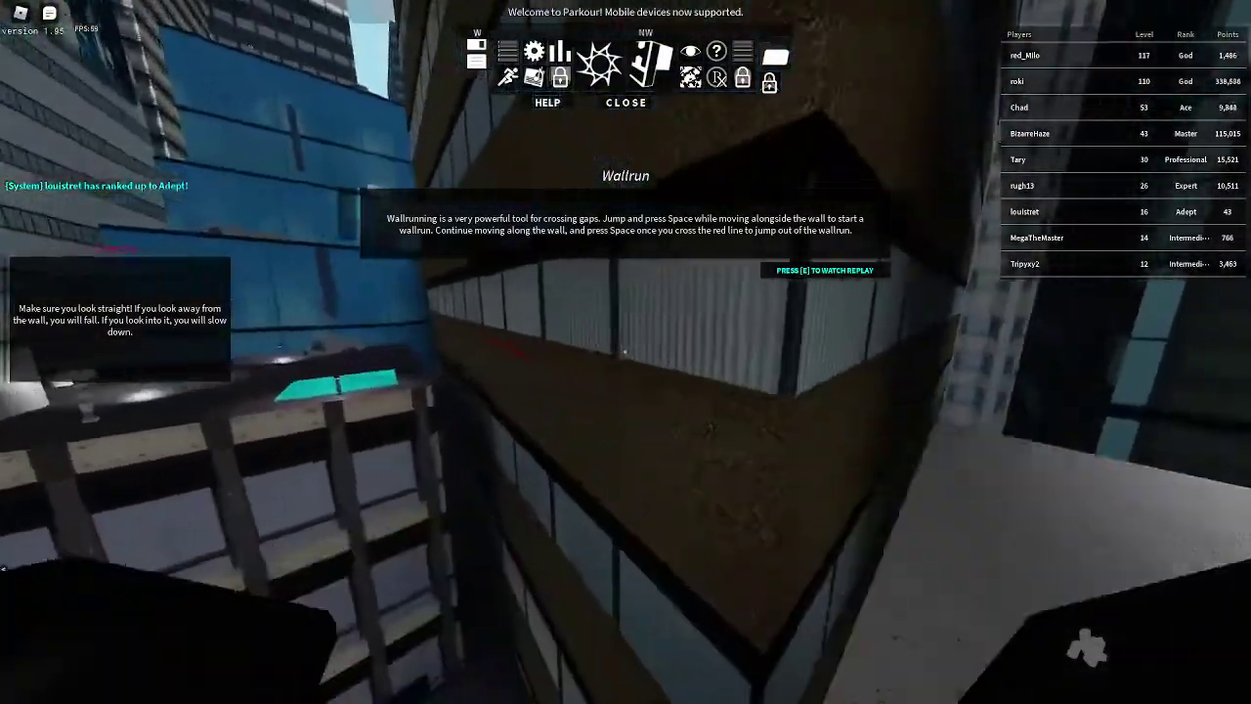
key(space)
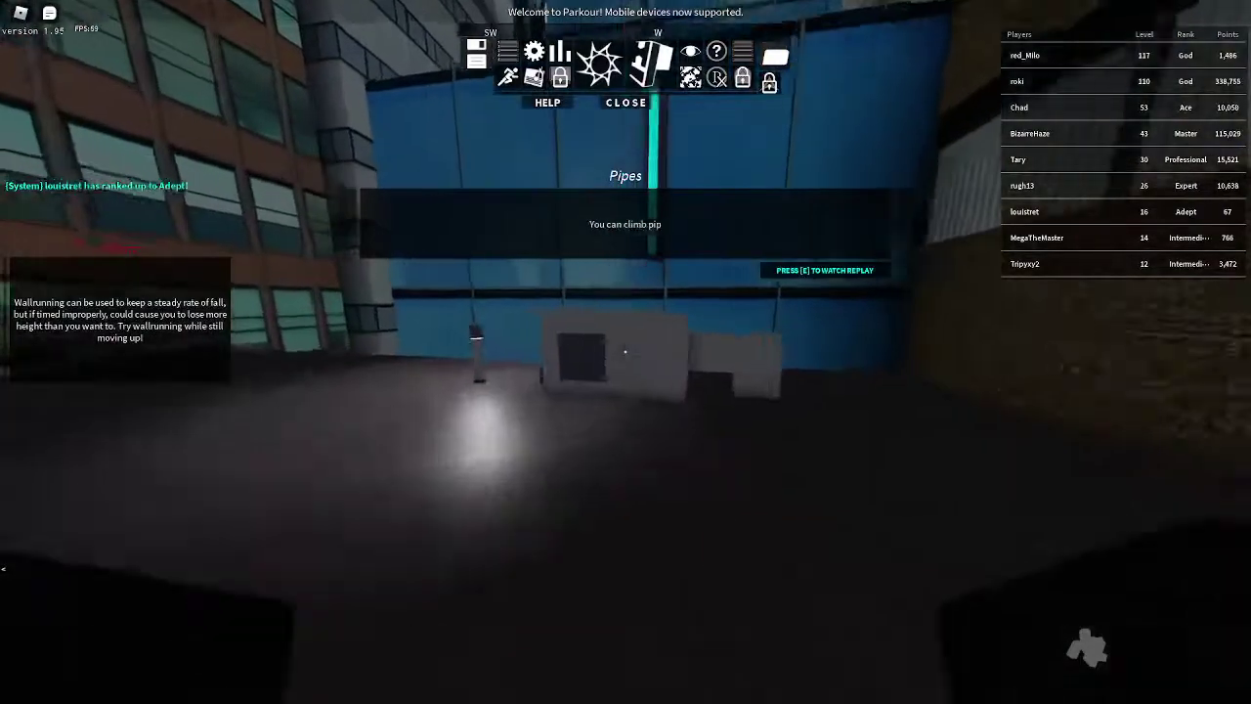
Climb the teal pipe onto the wall and enter the routing climb
key(w)
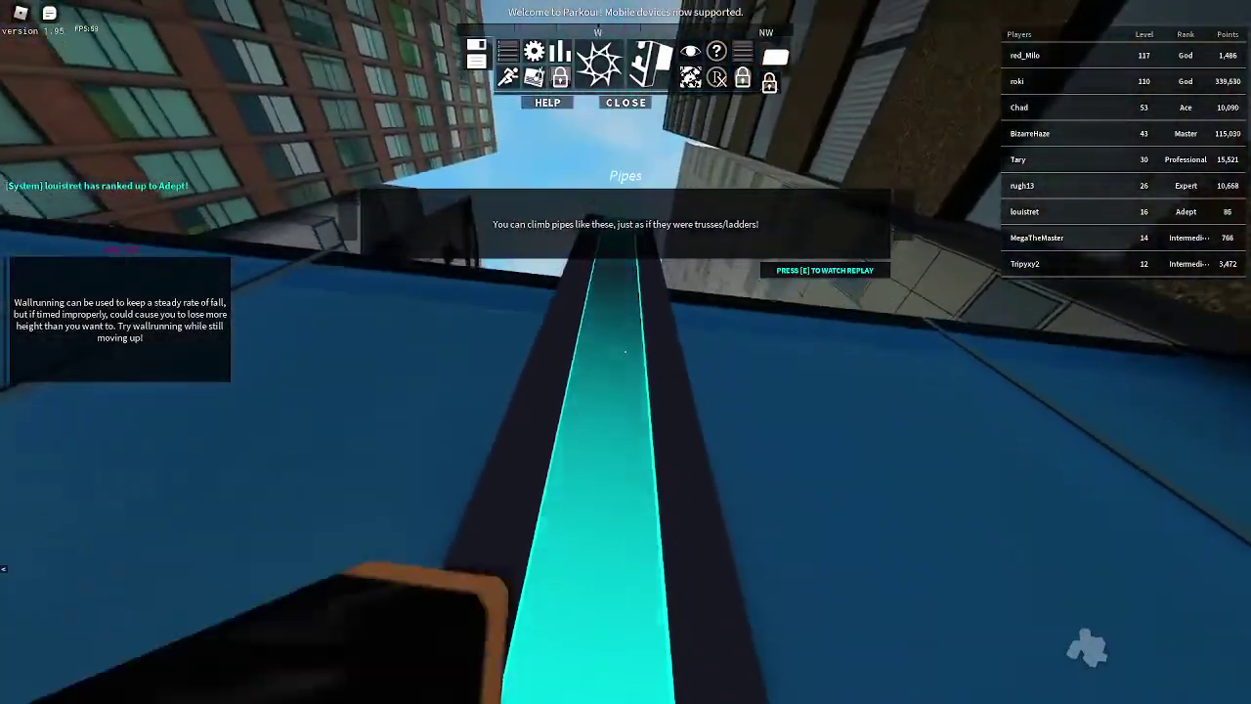
key(w)
key(space)
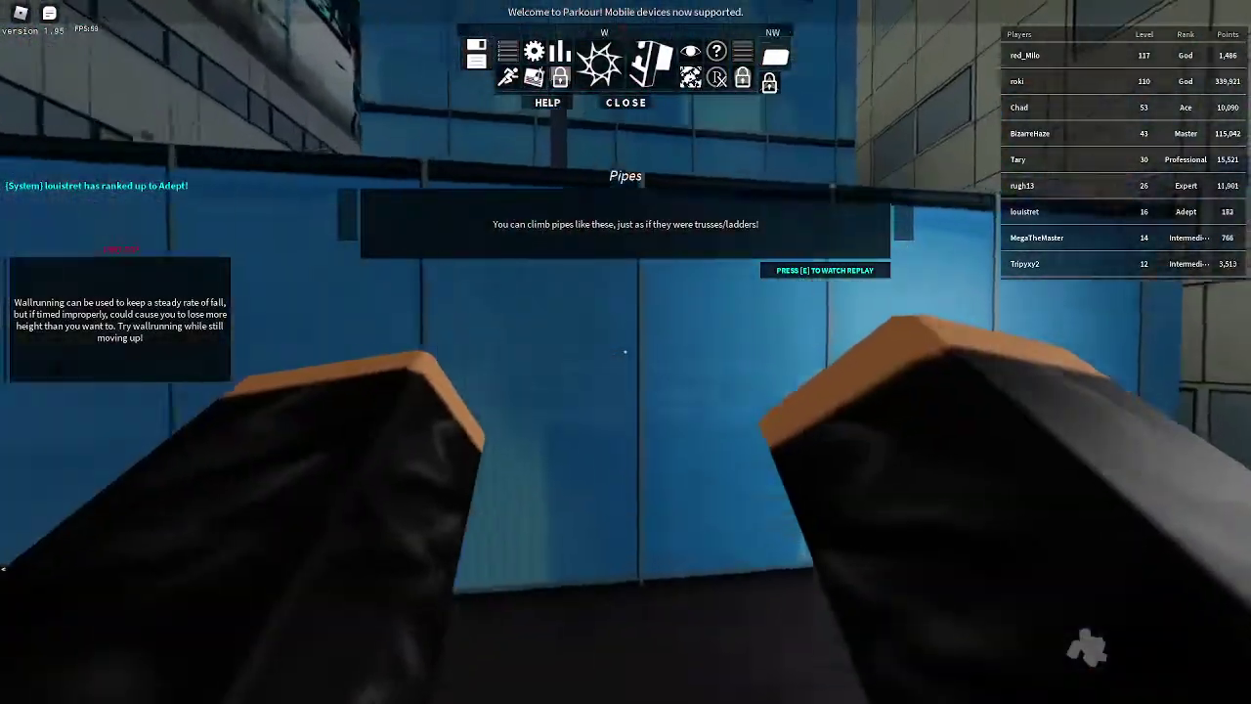
key(w)
key(space)
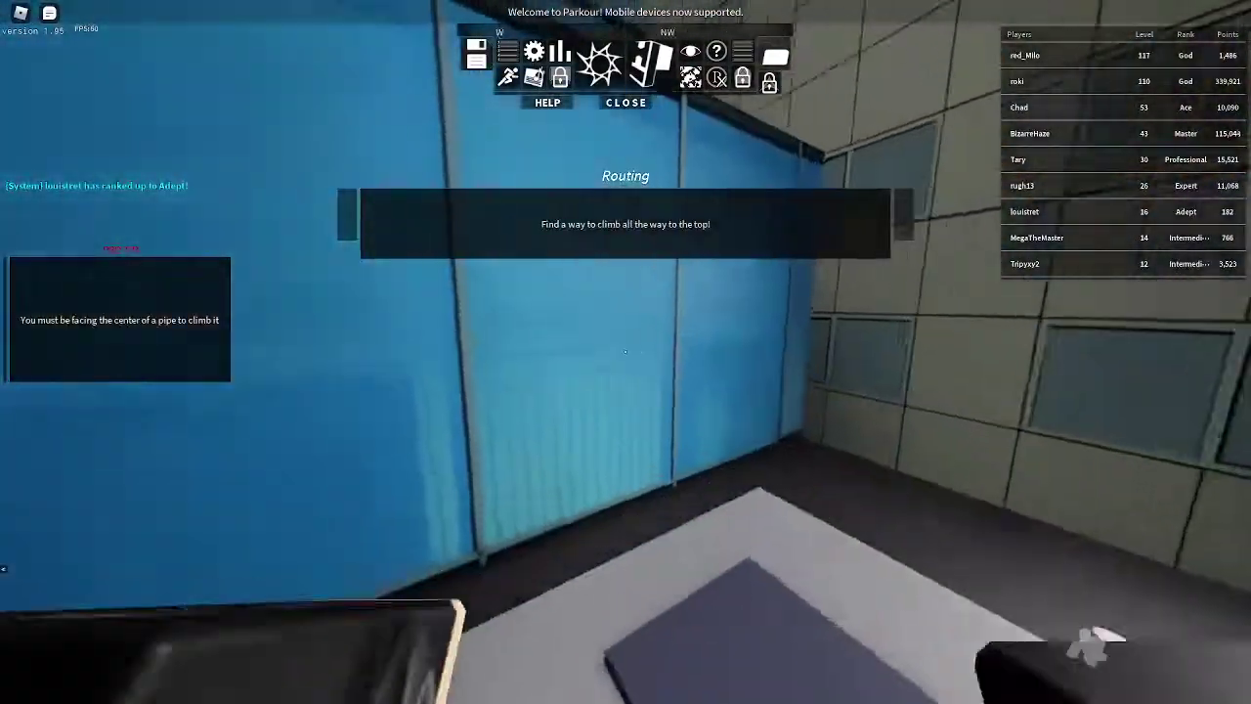
Climb the blue wall and next pipe to the top, then drop toward the red landing pad
key(w)
key(space)
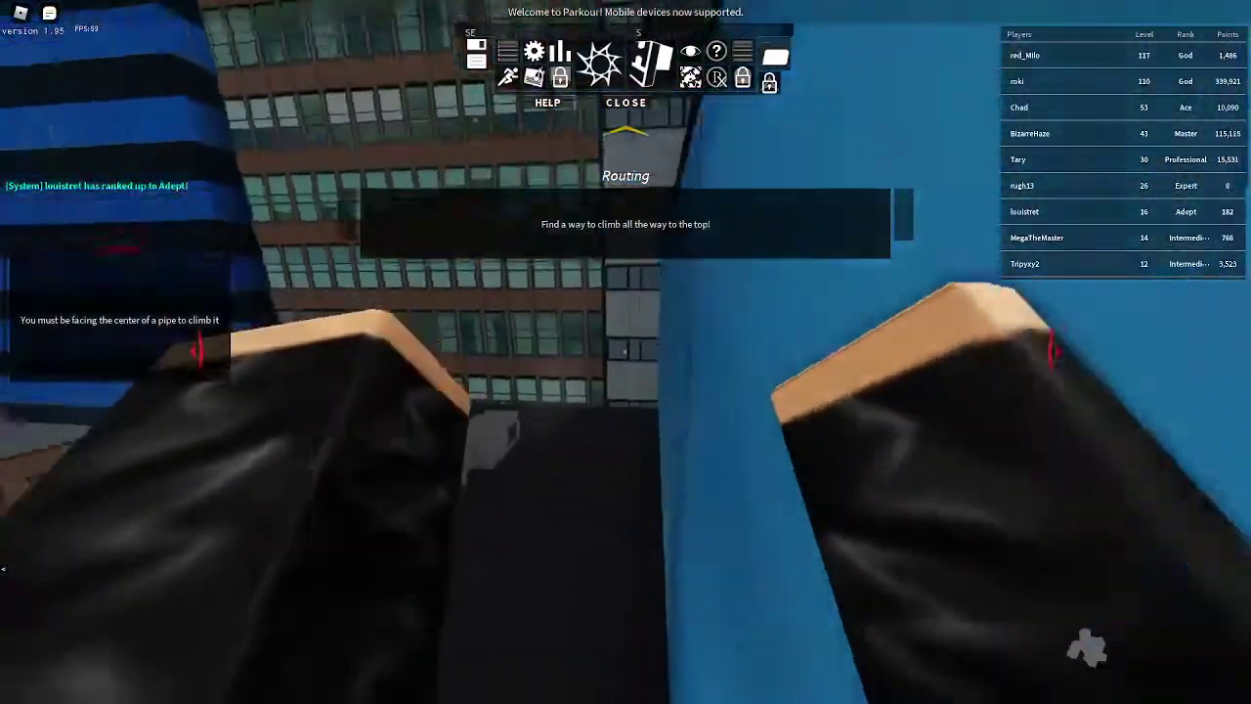
key(w)
key(space)
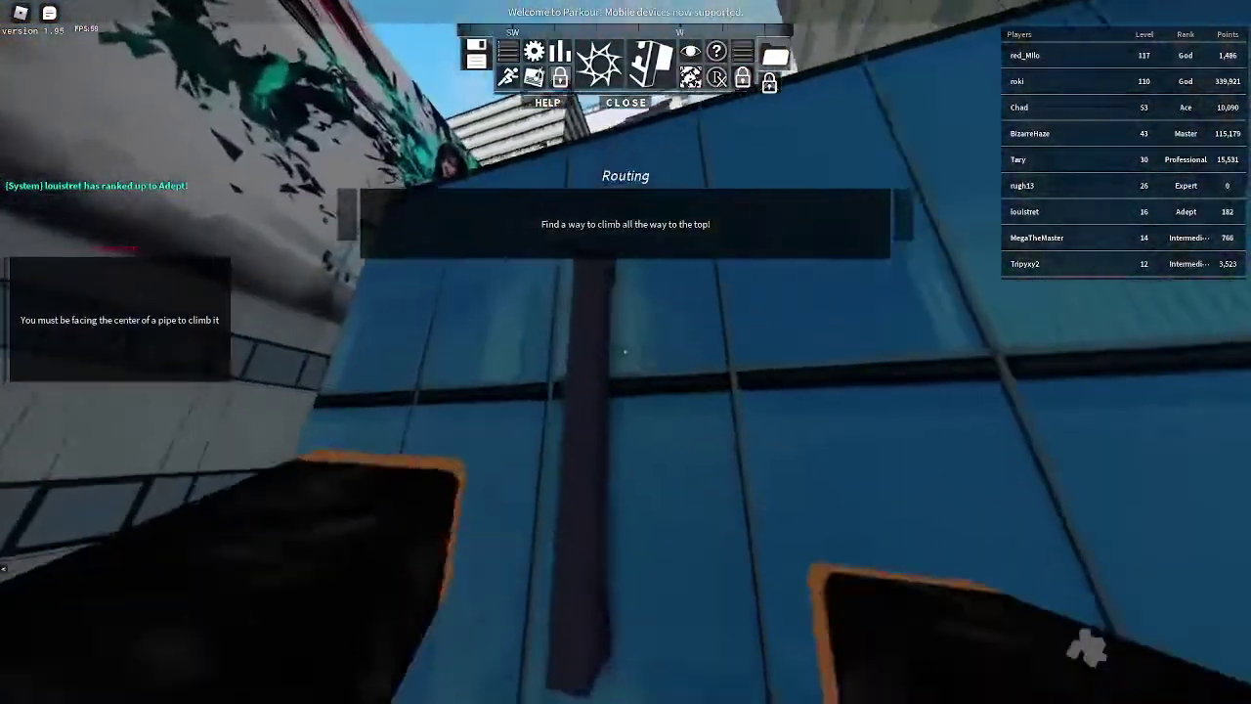
key(w)
key(space)
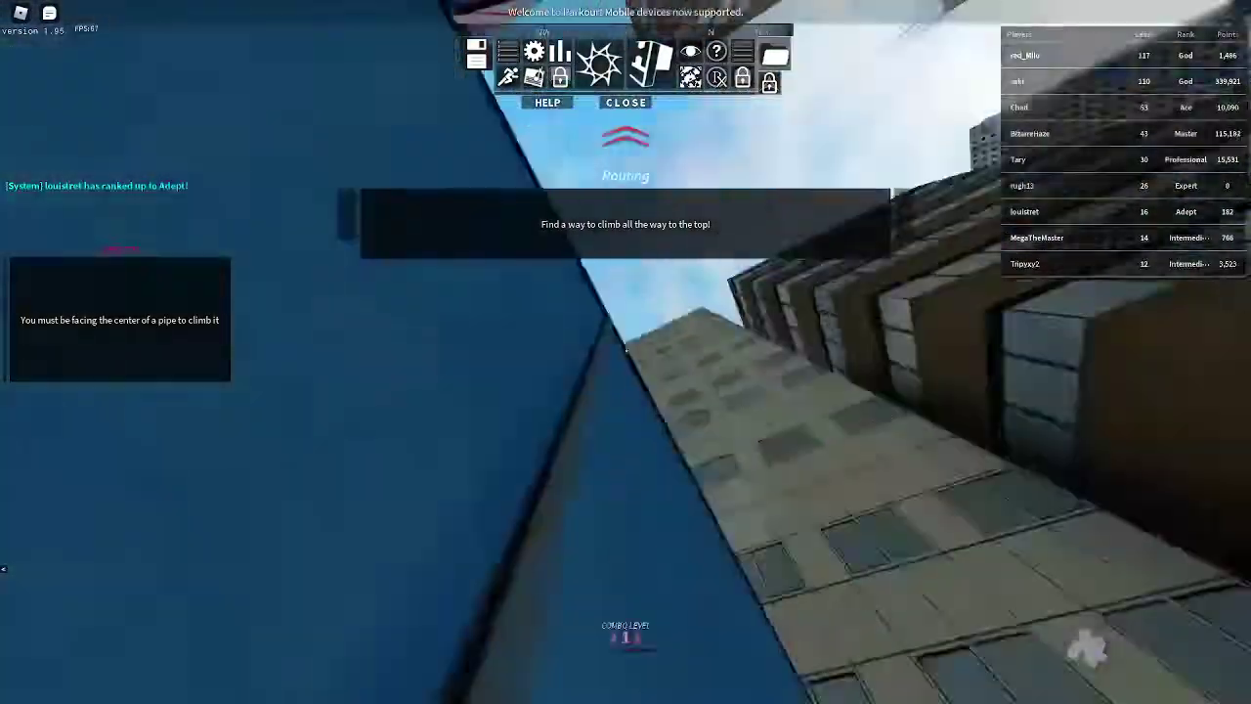
key(w)
key(w)
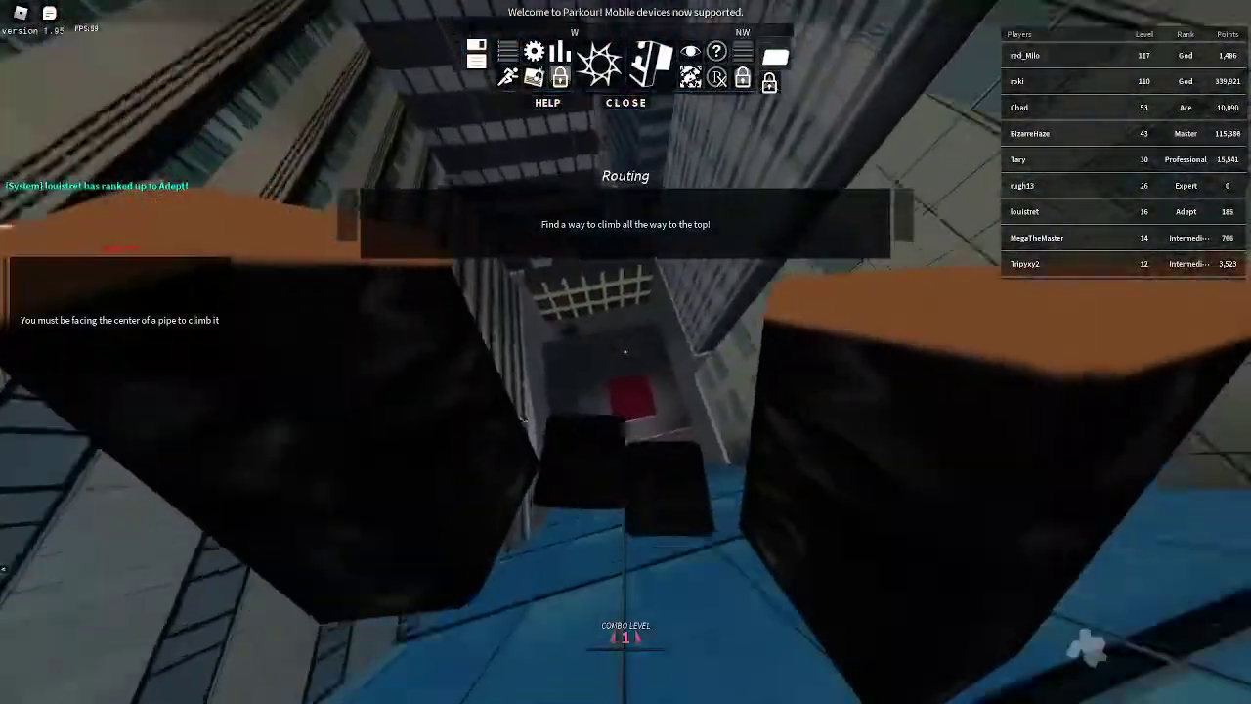